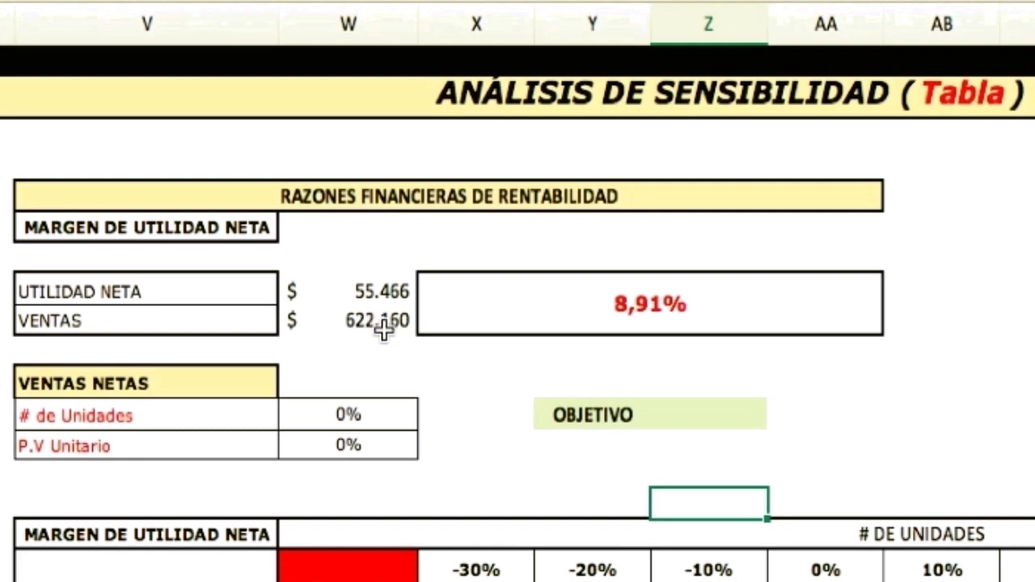
Step: Examine the sales figure behind the net profit margin and the # de Unidades and P.V Unitario lines under Ventas Netas
click(391, 322)
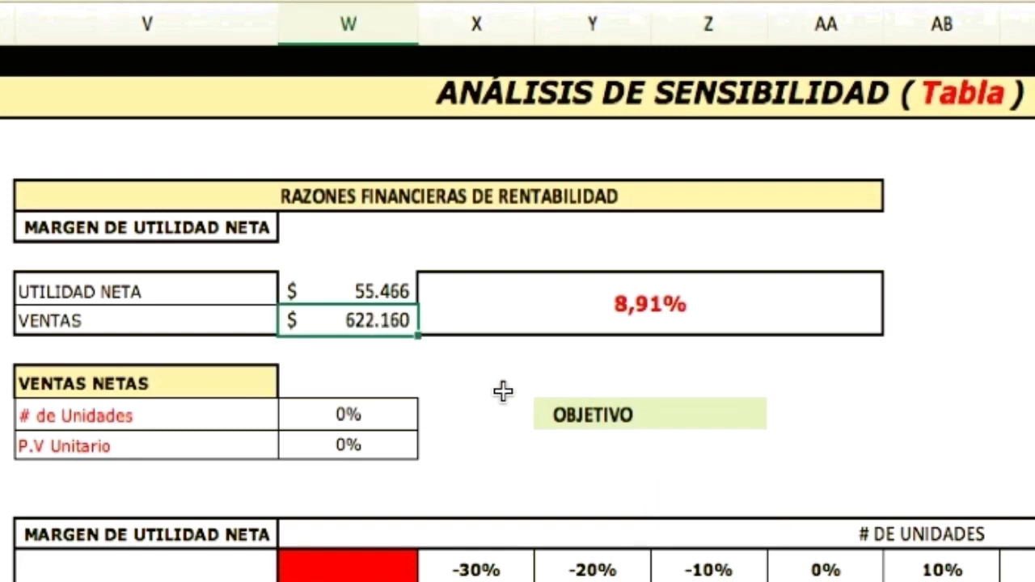
scroll(500, 393, down, 2)
scroll(500, 393, left, 2)
scroll(503, 393, down, 3)
scroll(503, 392, up, 5)
scroll(503, 393, left, 5)
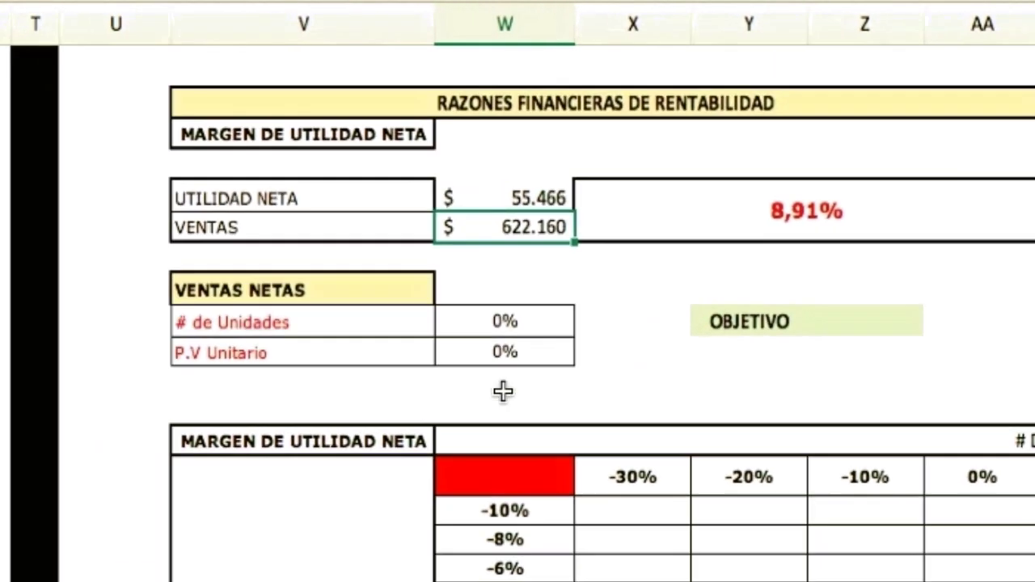
scroll(503, 393, left, 3)
scroll(503, 393, up, 1)
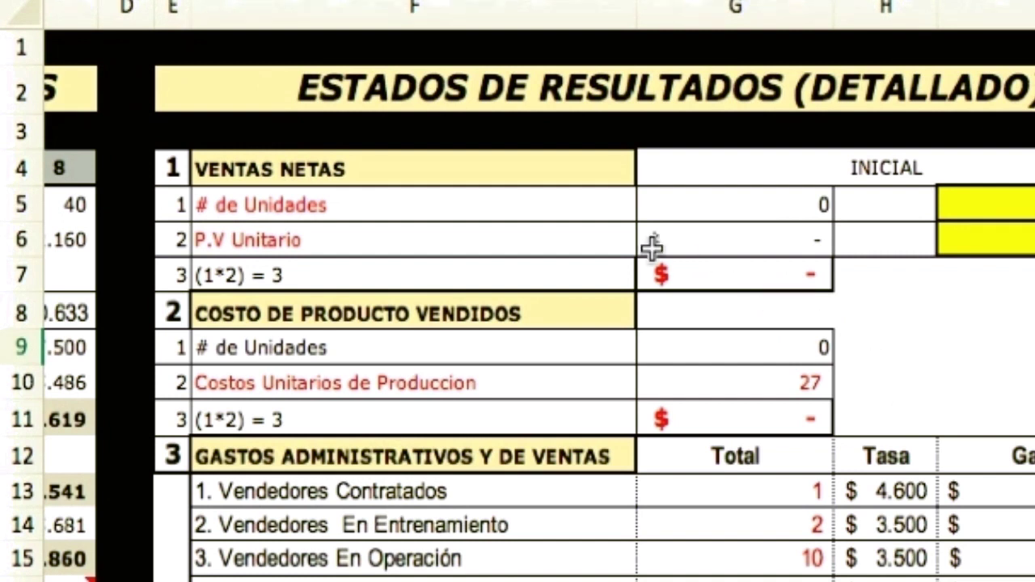
click(588, 205)
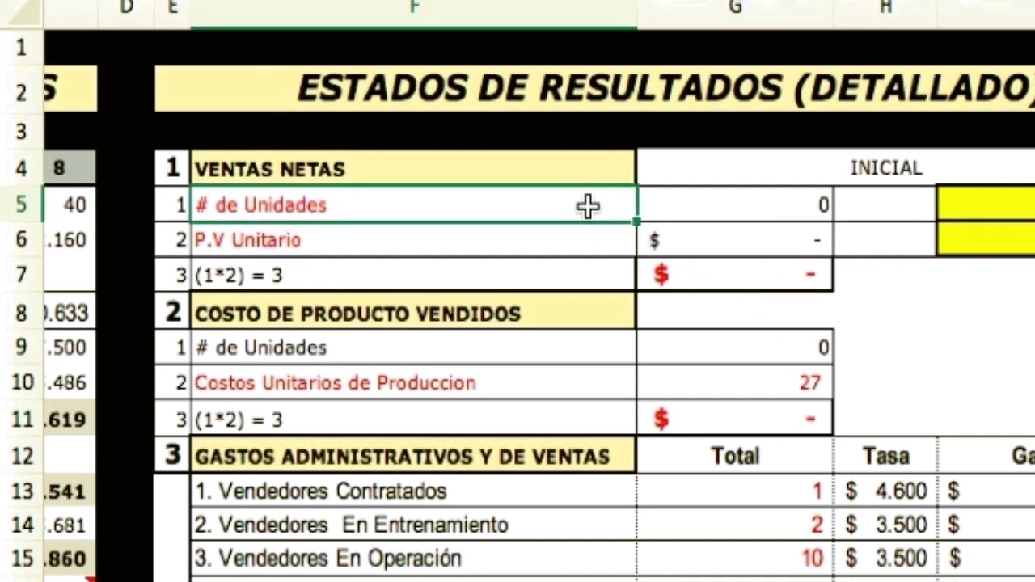
click(589, 235)
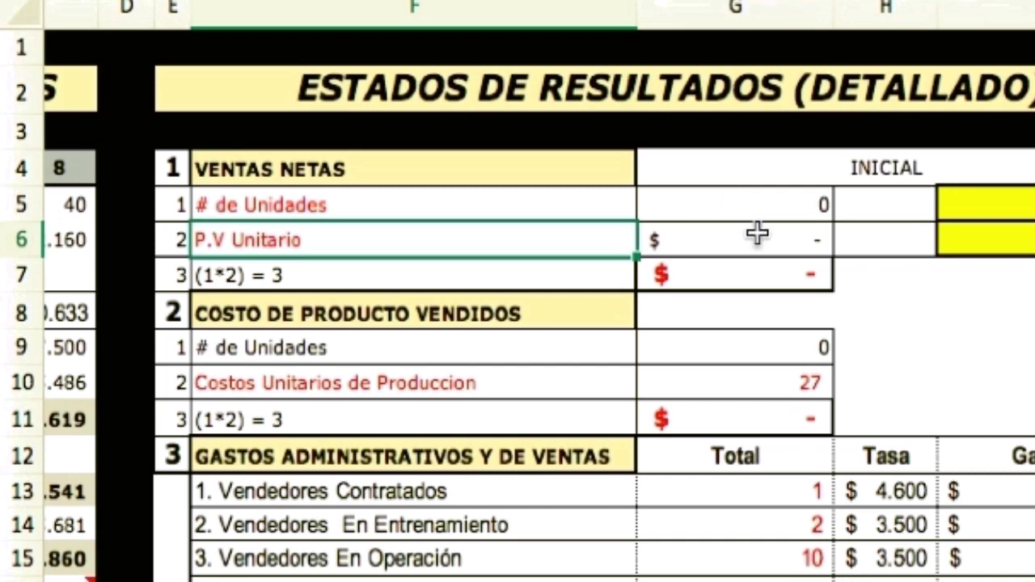
scroll(782, 280, left, 3)
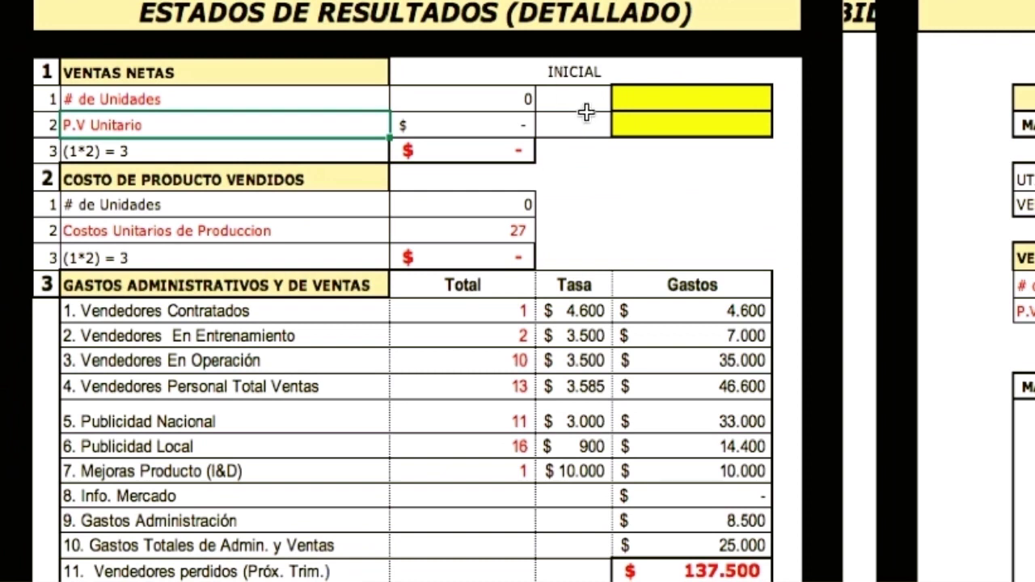
Step: Enter the INICIAL values under Ventas Netas: 15554 for # de Unidades and 40 for P.V Unitario
click(588, 100)
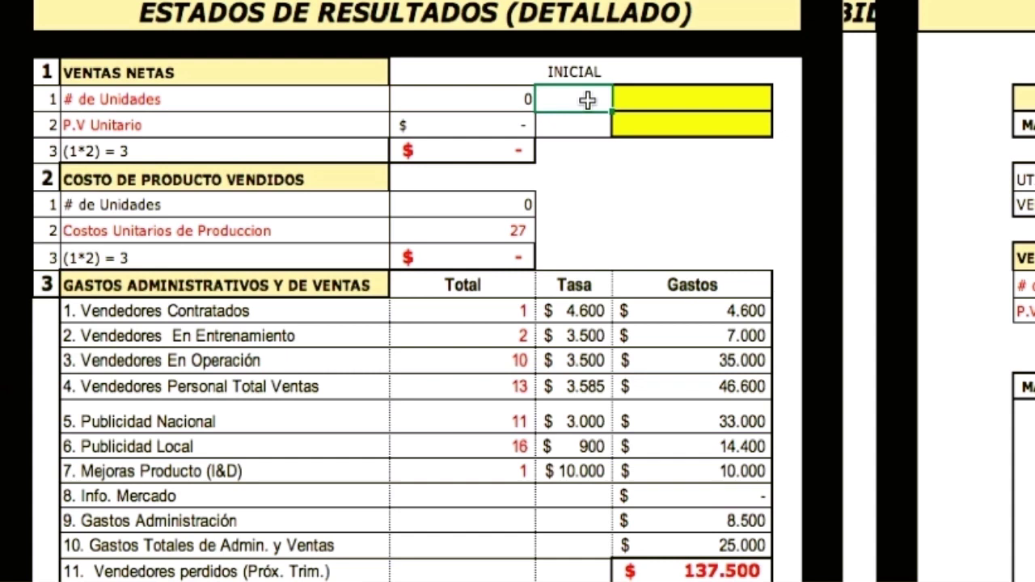
text(15554)
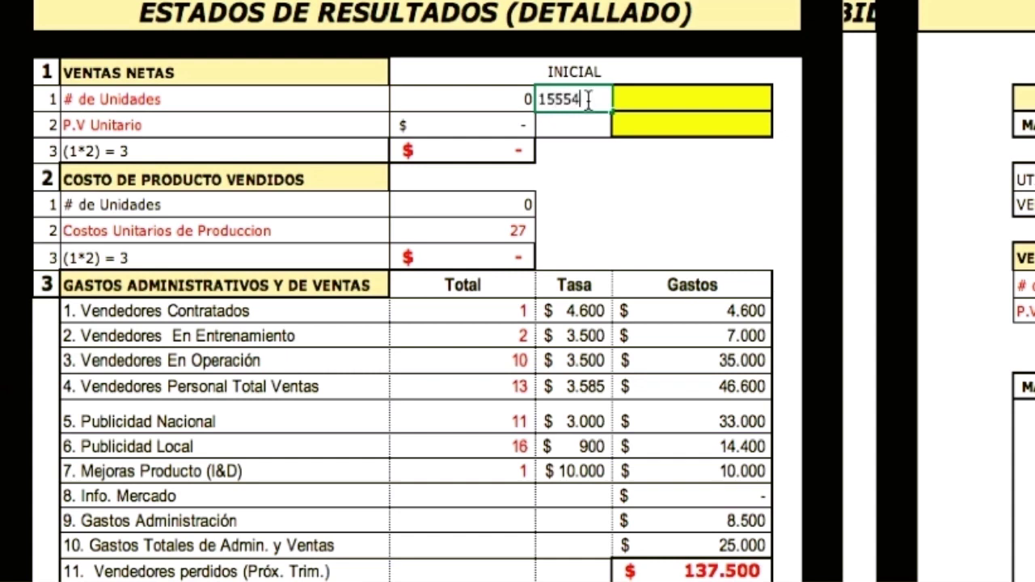
key(Return)
text(40)
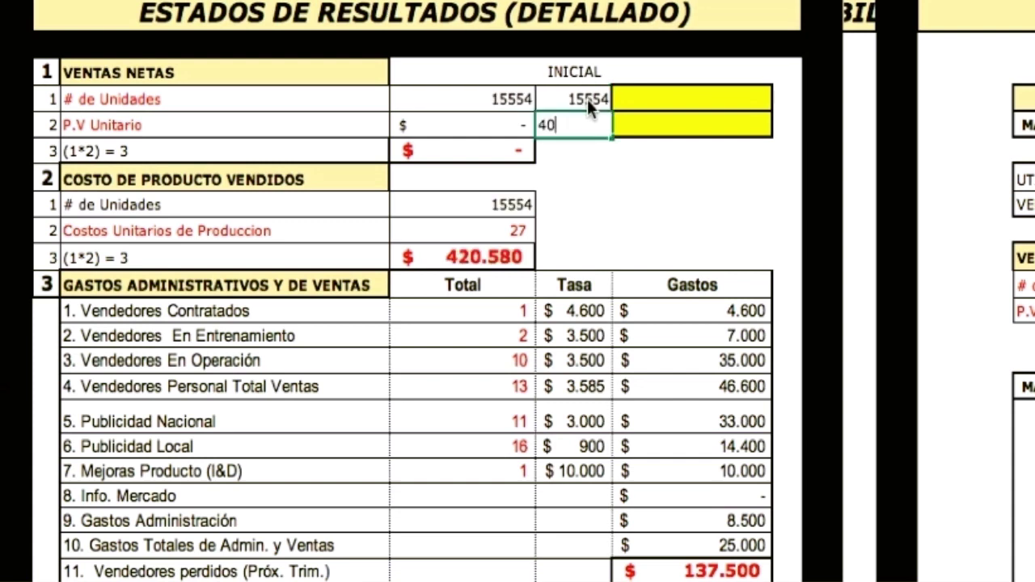
click(695, 104)
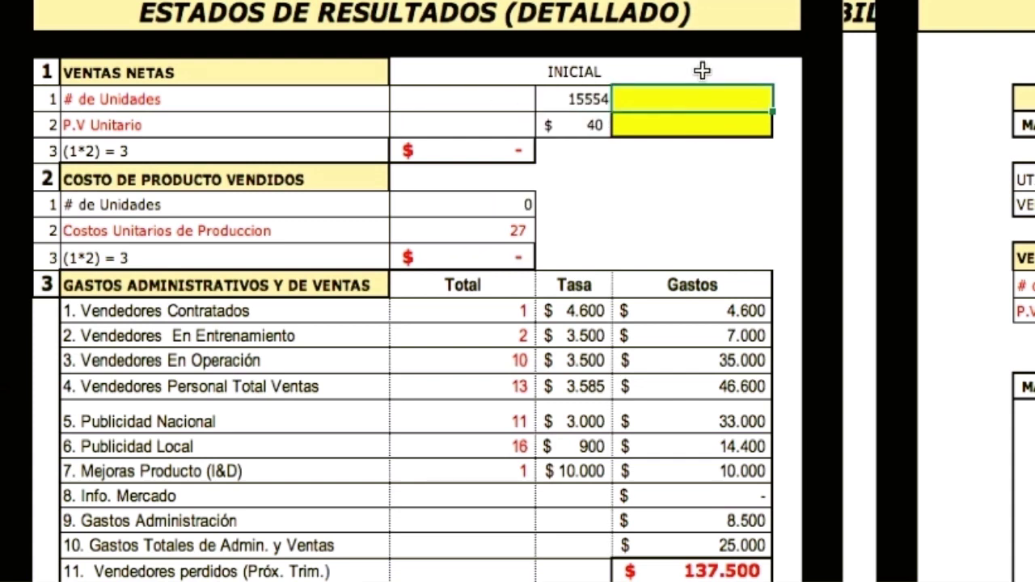
Step: Add the heading "% VARIACIÓN" above the yellow cells beside INICIAL
click(703, 71)
text(%)
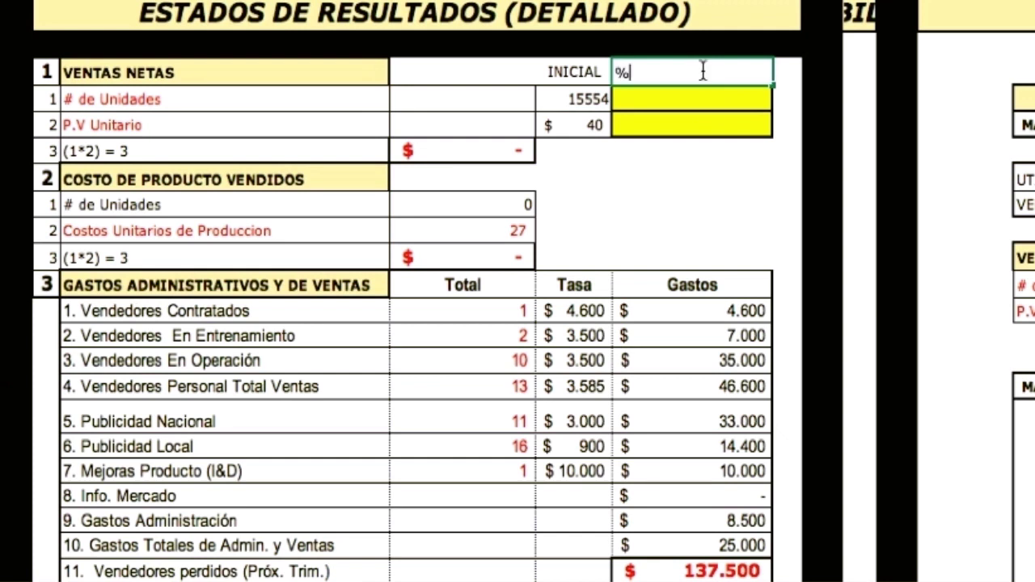
text( VARIACI)
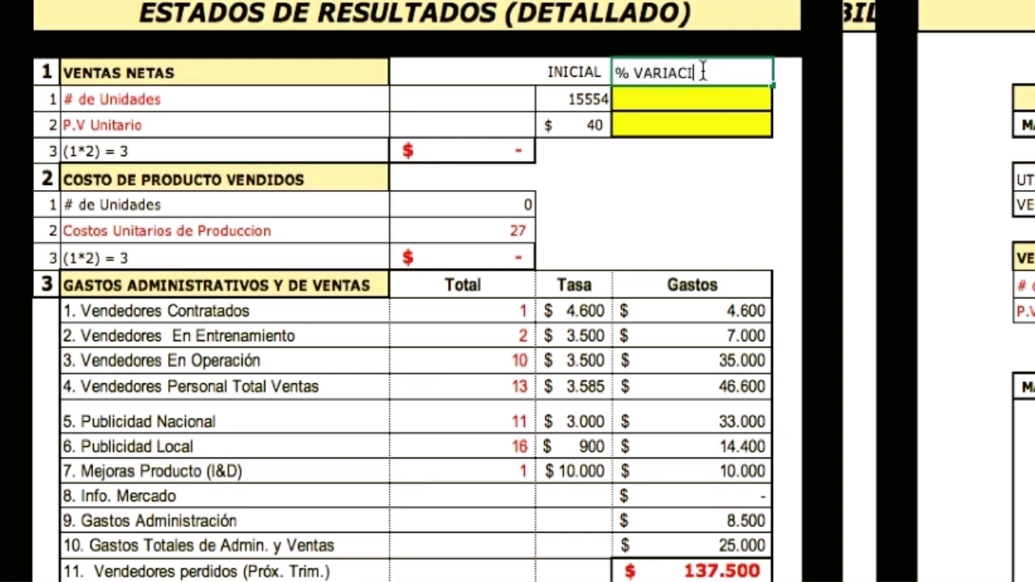
text(ON)
click(711, 72)
key(BackSpace)
key(BackSpace)
text(O1)
key(Return)
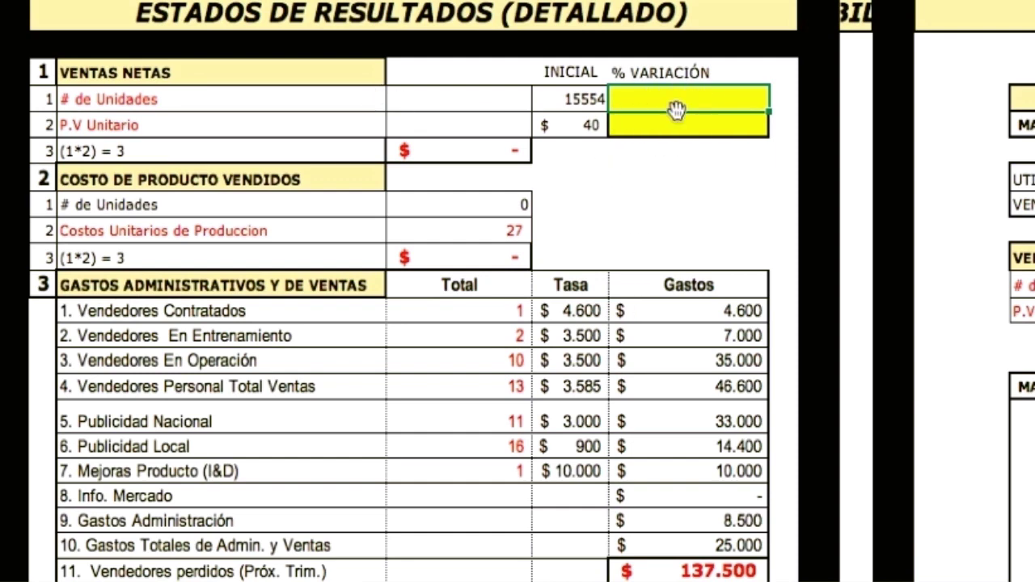
scroll(625, 275, down, 15)
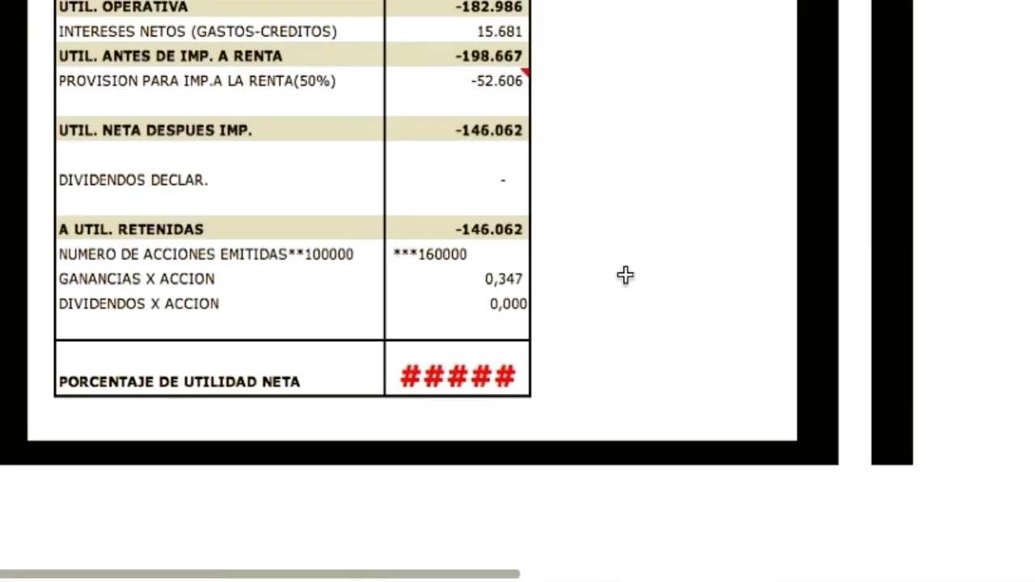
scroll(567, 346, up, 10)
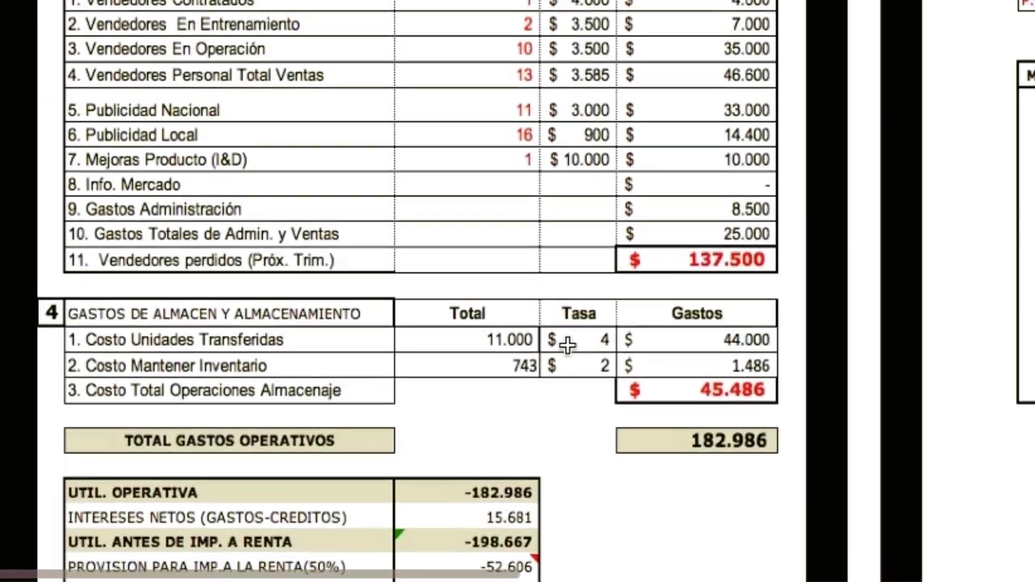
scroll(567, 345, up, 3)
click(567, 345)
scroll(567, 344, up, 3)
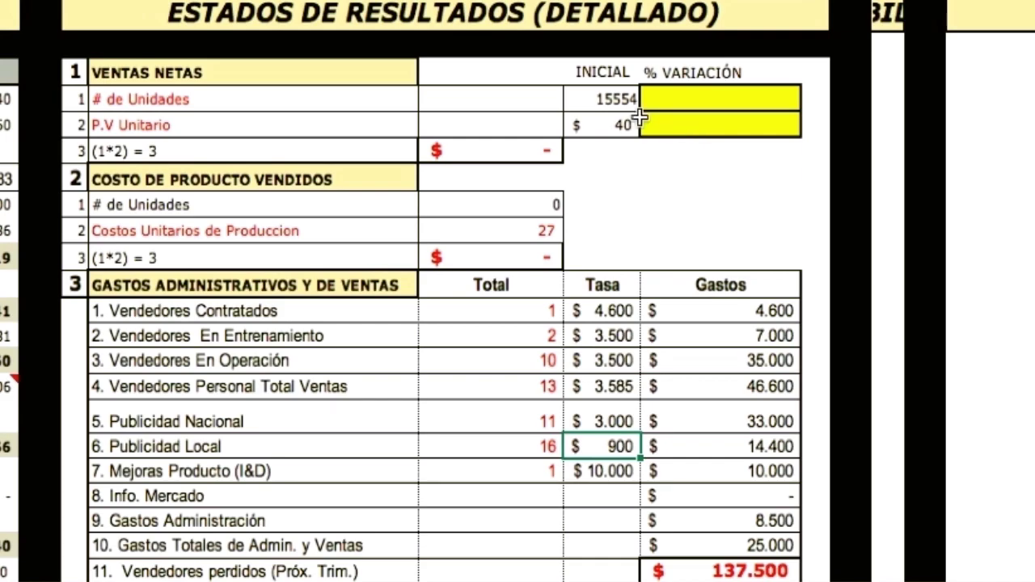
Step: Calculate # de Unidades under Ventas Netas with the formula =H5+(H5*I5) and copy it down to P.V Unitario
click(537, 97)
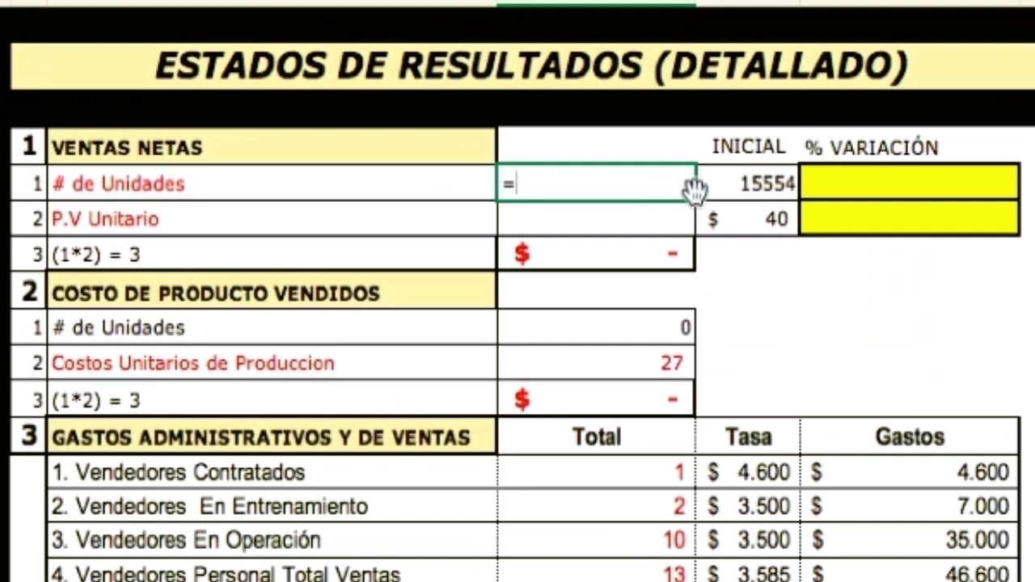
click(749, 183)
text(=)
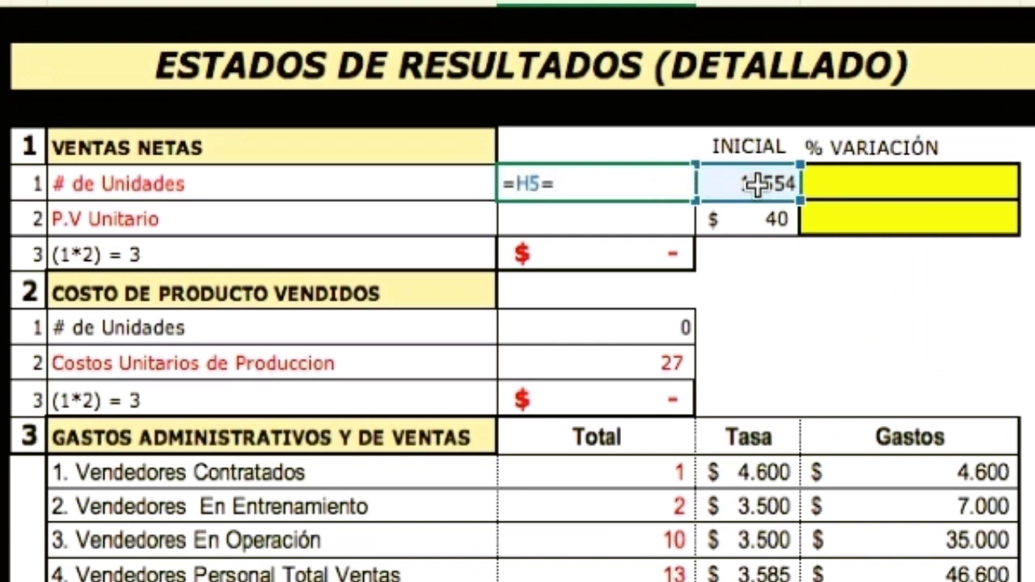
key(BackSpace)
text(+()
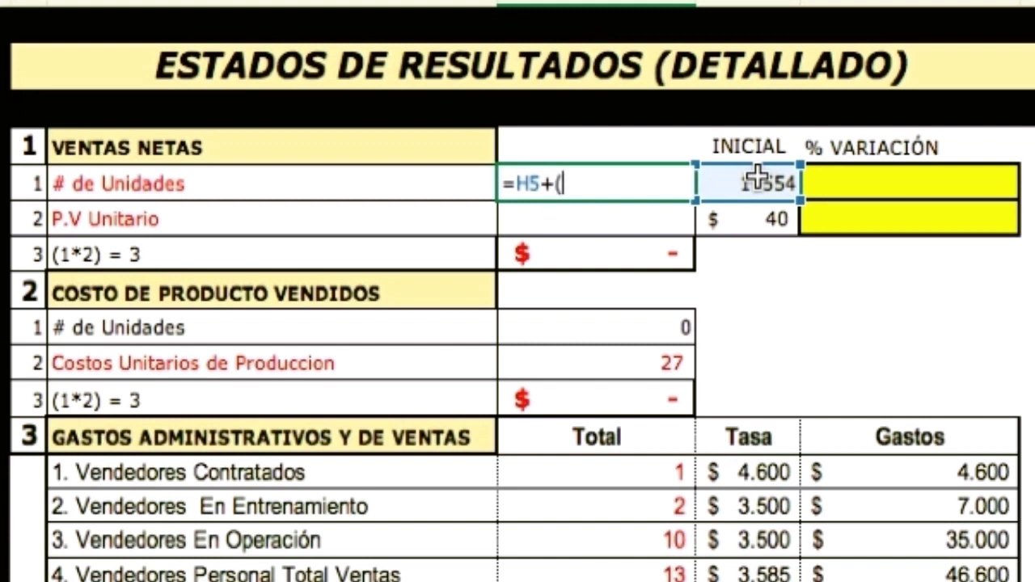
click(758, 182)
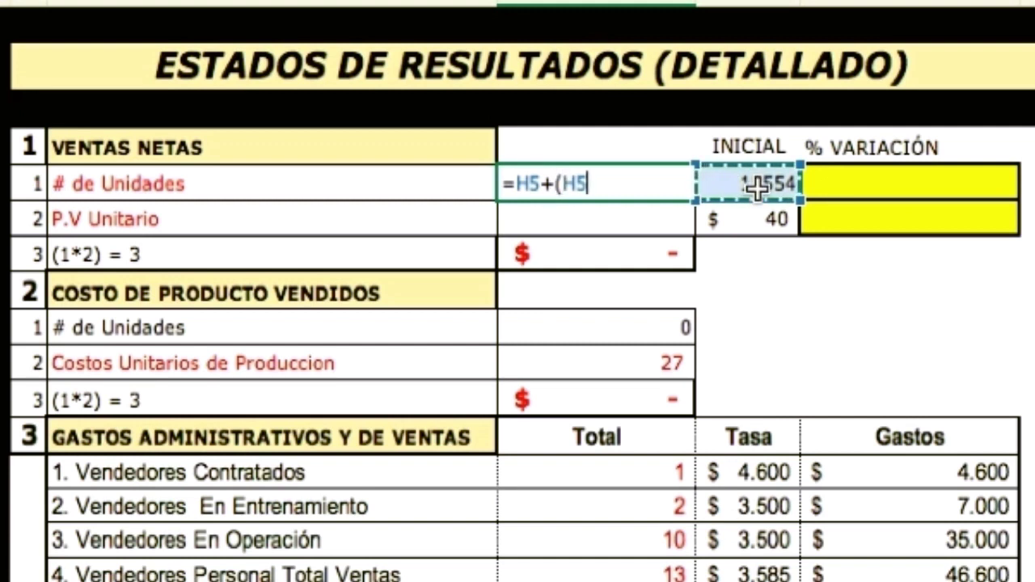
text(*)
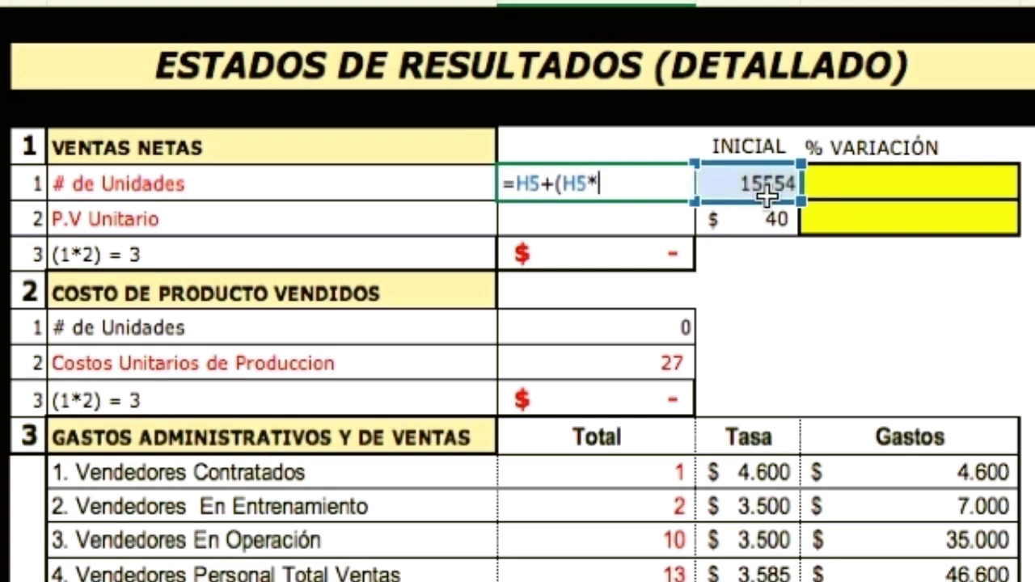
click(867, 182)
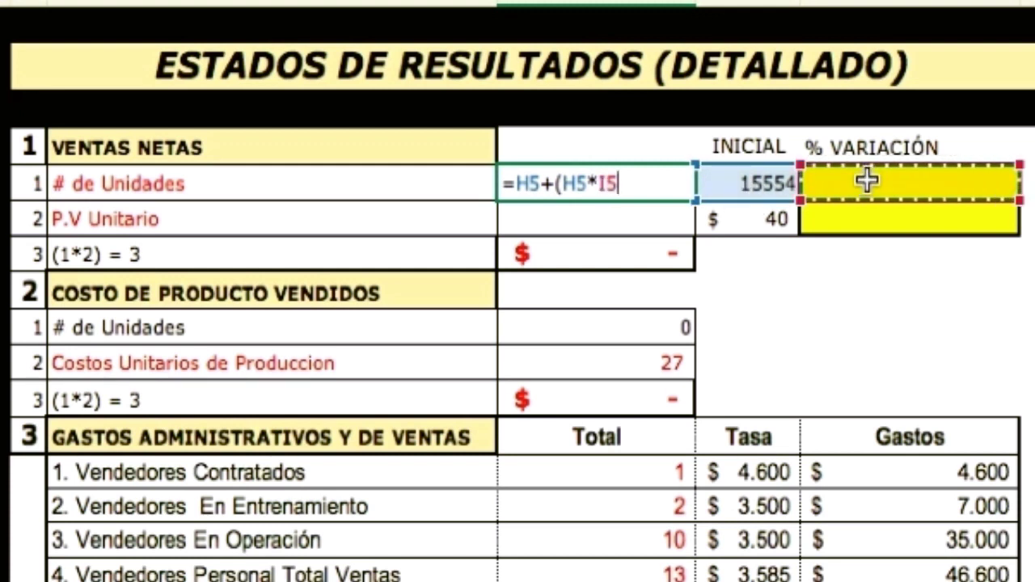
text())
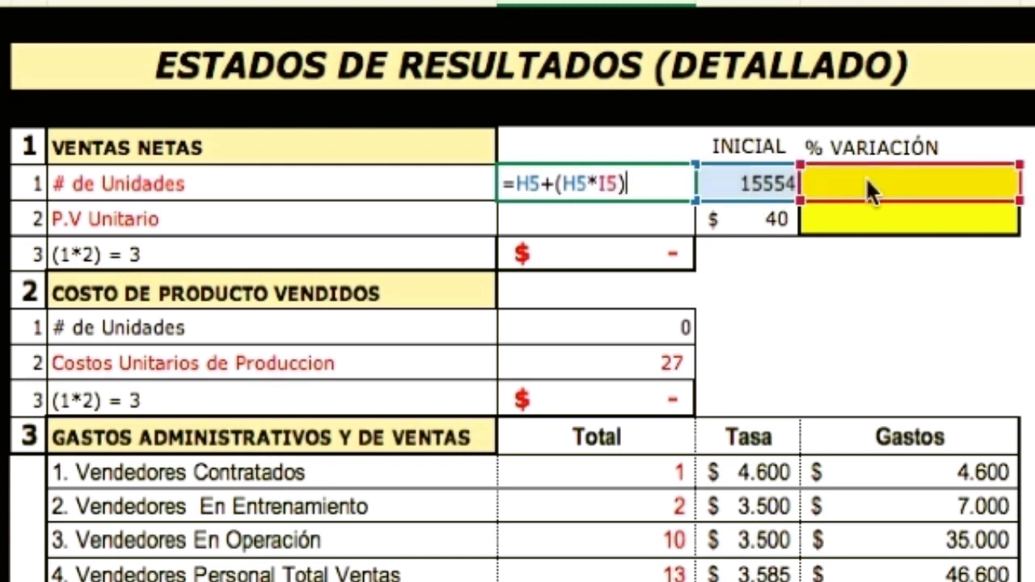
key(Return)
click(674, 172)
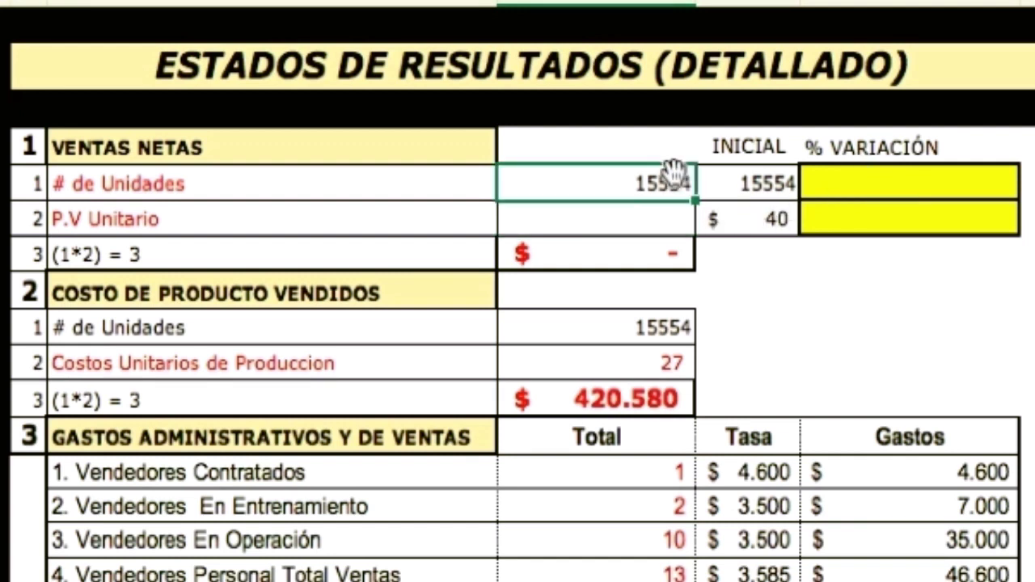
drag(696, 215, 694, 237)
Step: Set the % VARIACIÓN to 10% for # de Unidades and -2% for P.V Unitario
click(842, 183)
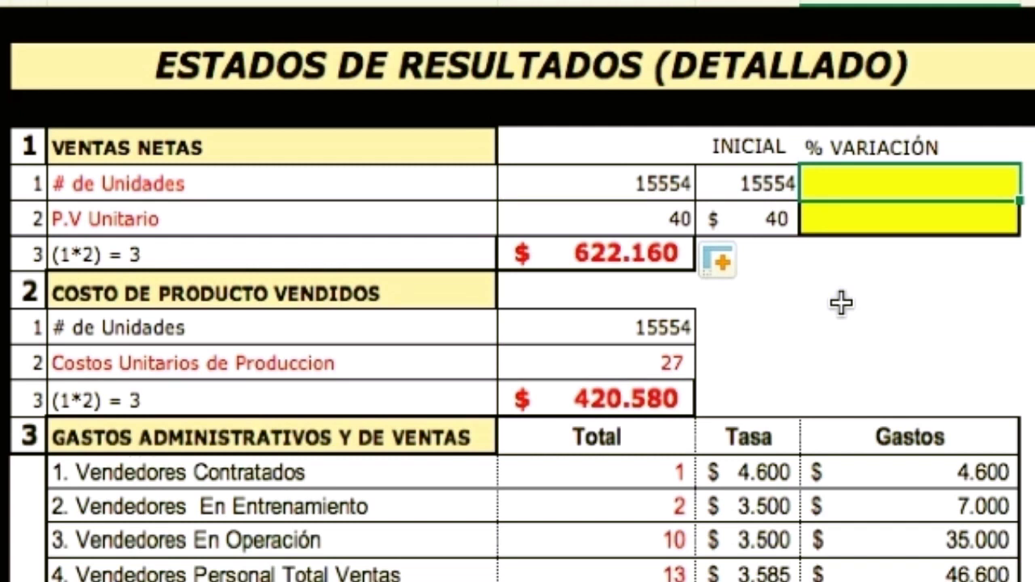
text(10)
key(Return)
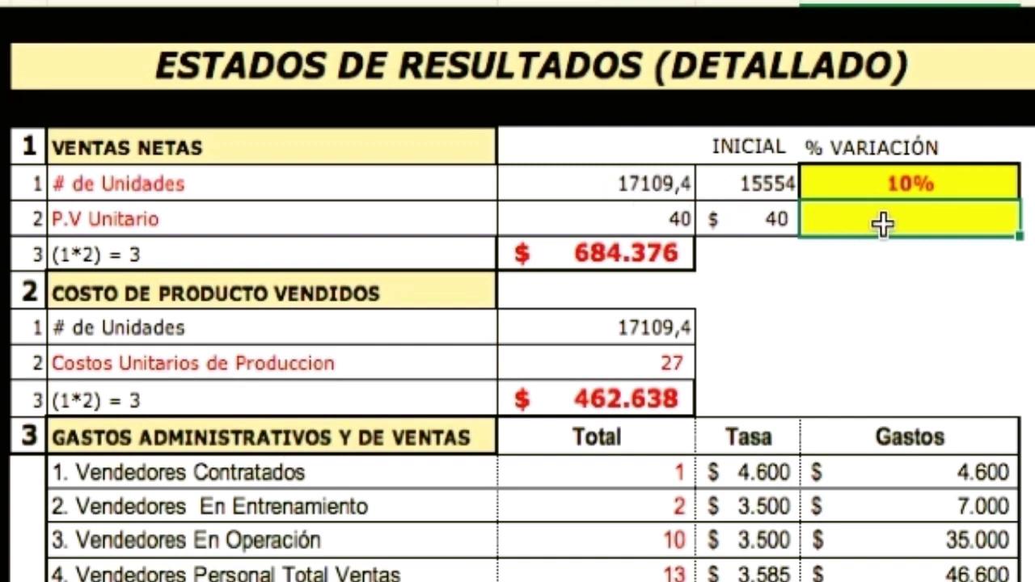
text(2)
key(Return)
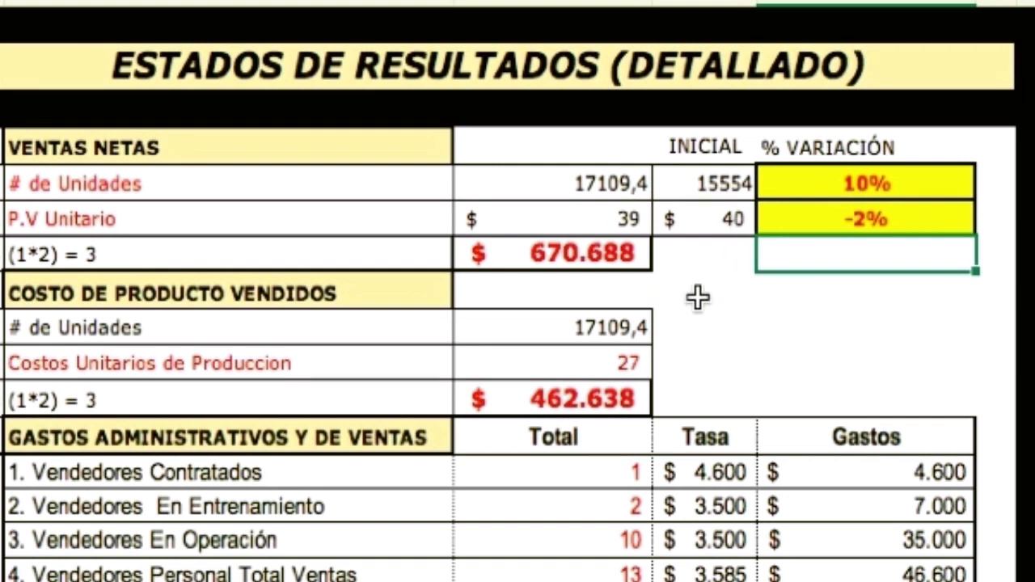
Step: Set the % VARIACIÓN to 20% for # de Unidades and 4% for P.V Unitario
click(879, 178)
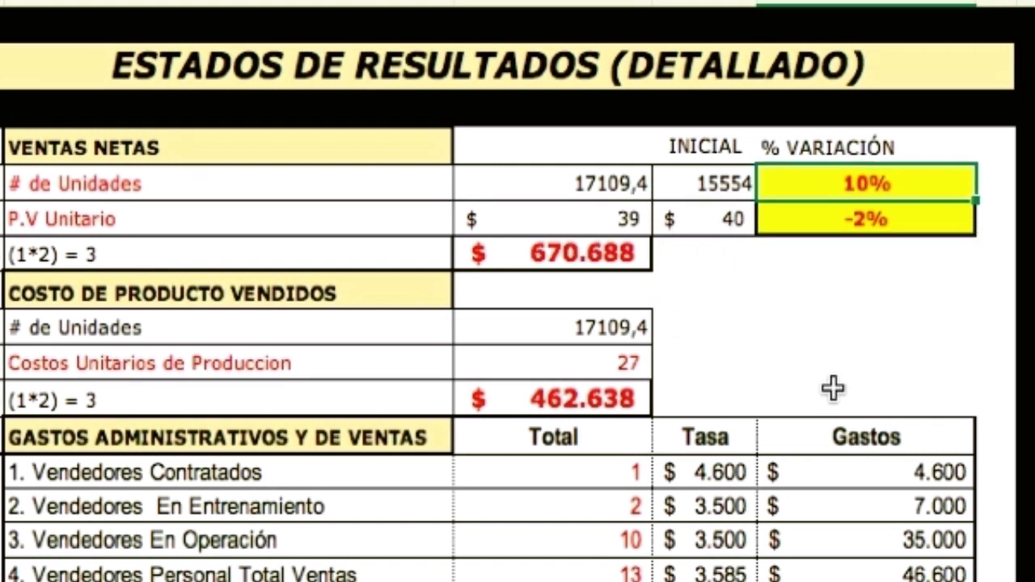
text(20)
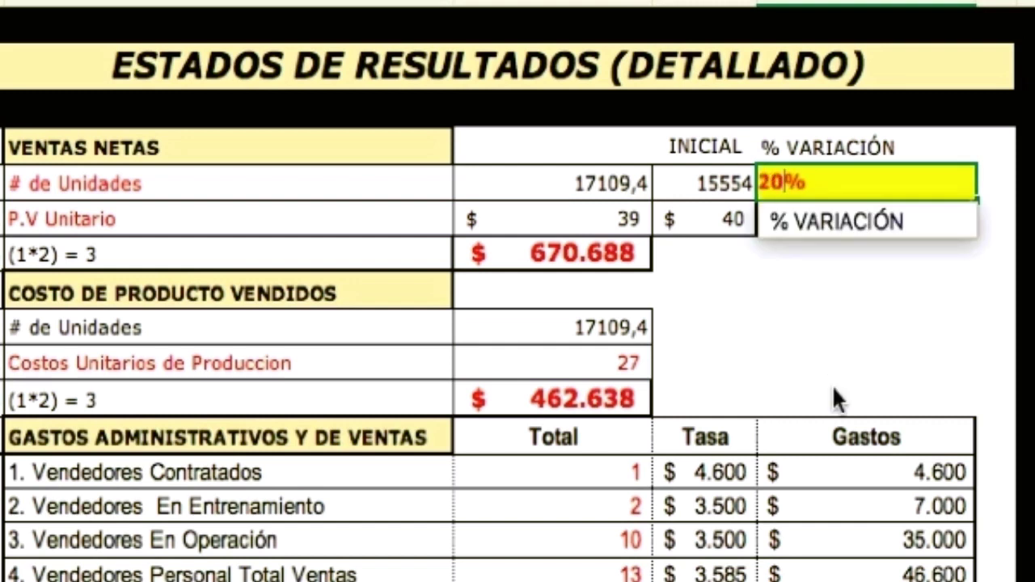
key(Return)
text(4)
key(Return)
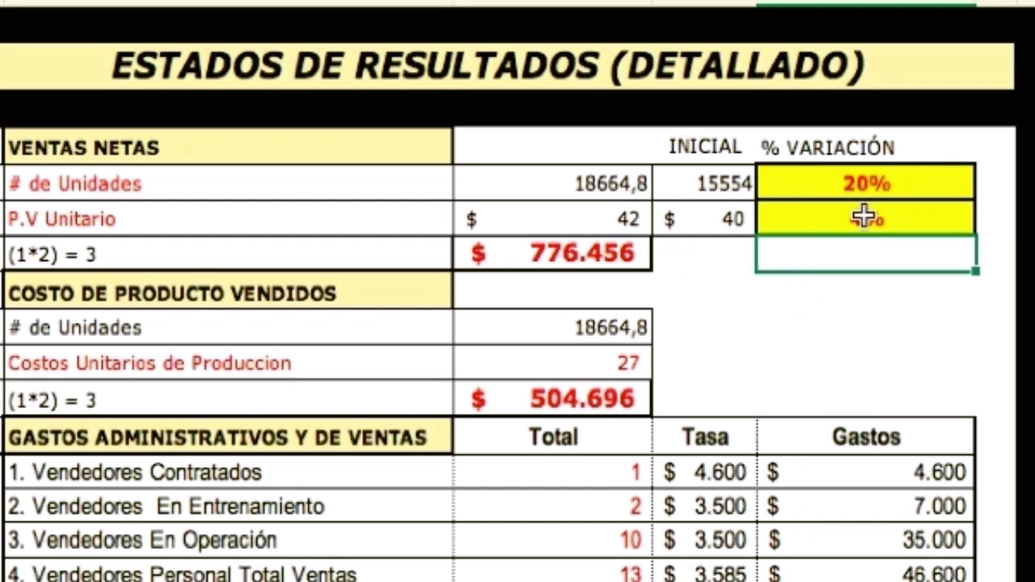
Step: Change the % VARIACIÓN of # de Unidades to -20%
click(880, 179)
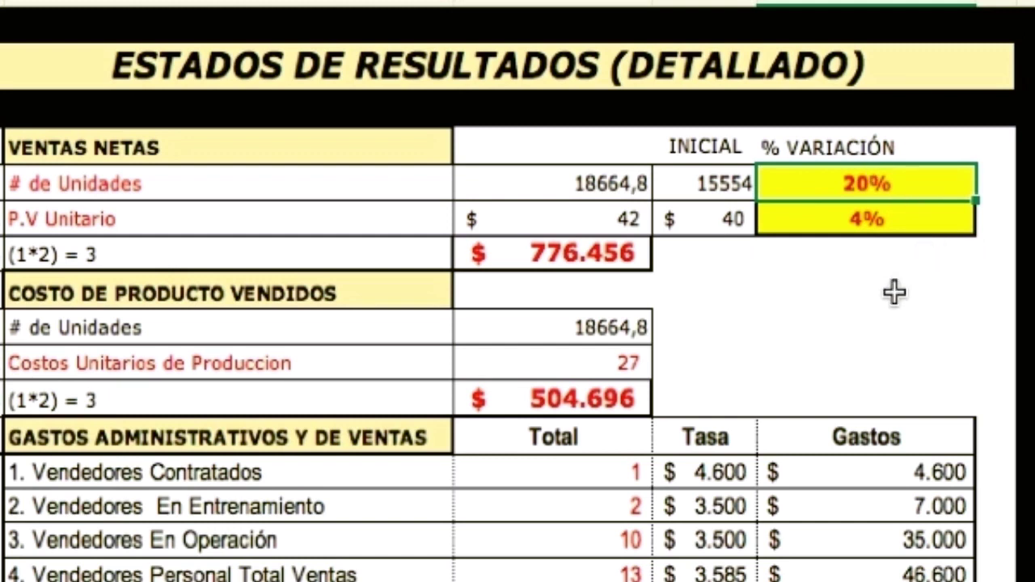
click(876, 222)
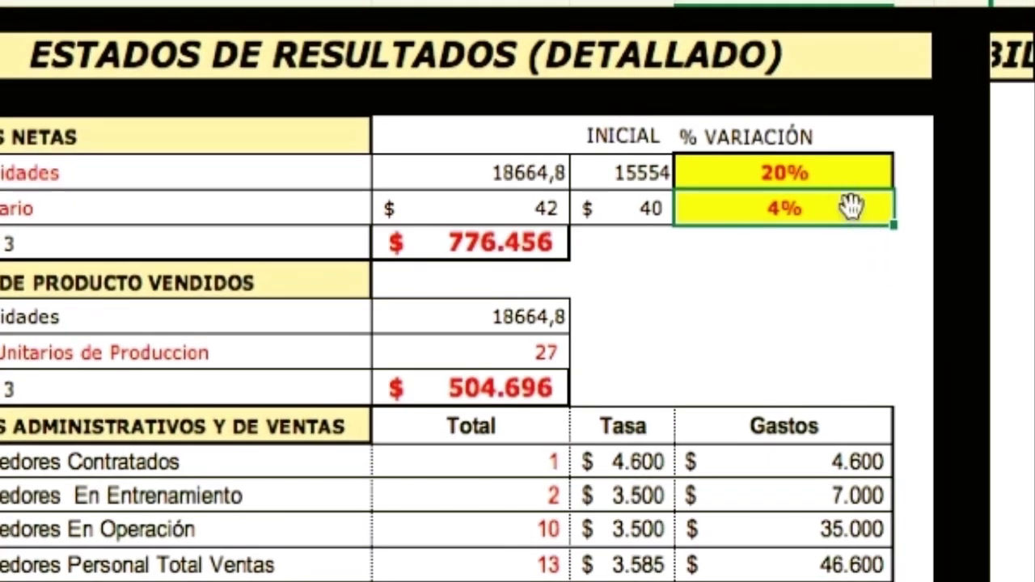
click(829, 148)
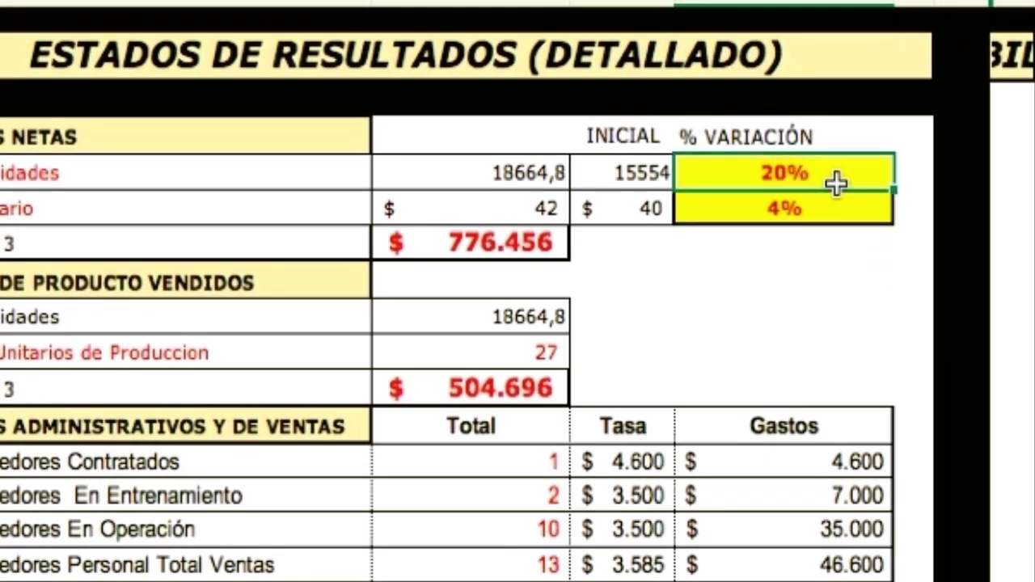
key(BackSpace)
text(-20)
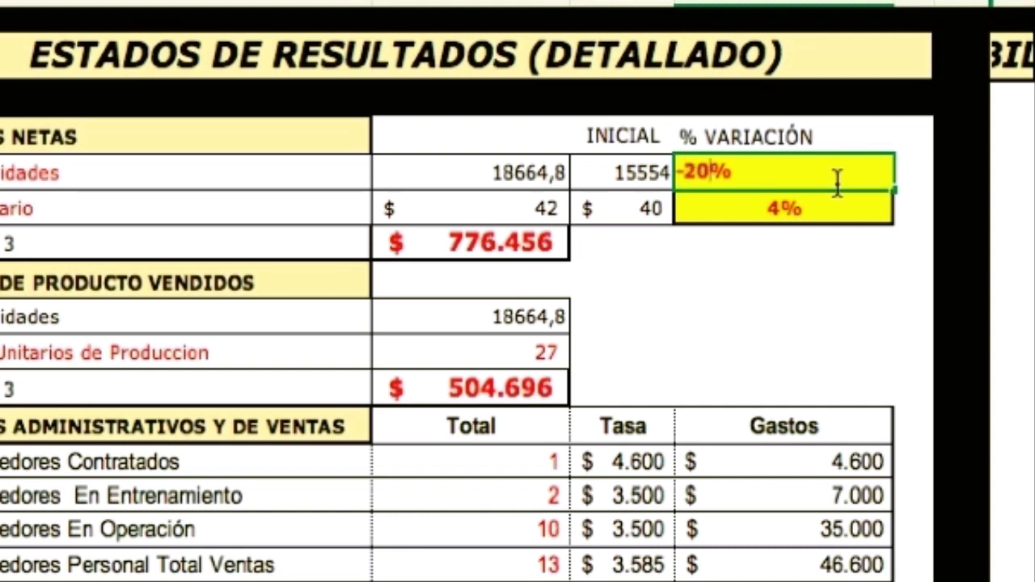
key(Return)
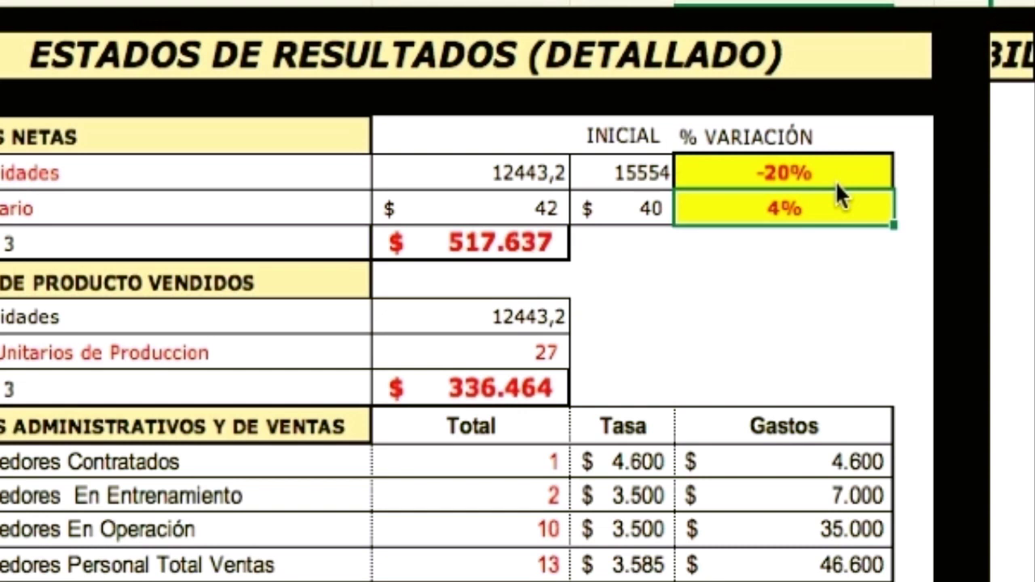
Step: Set the % VARIACIÓN of P.V Unitario to -2%
key(BackSpace)
text(-2)
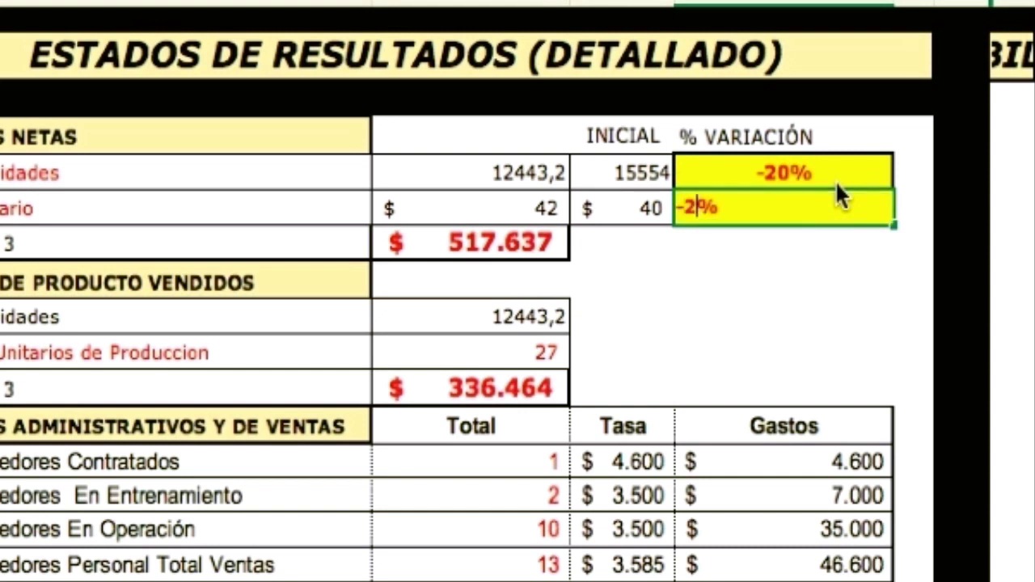
key(Return)
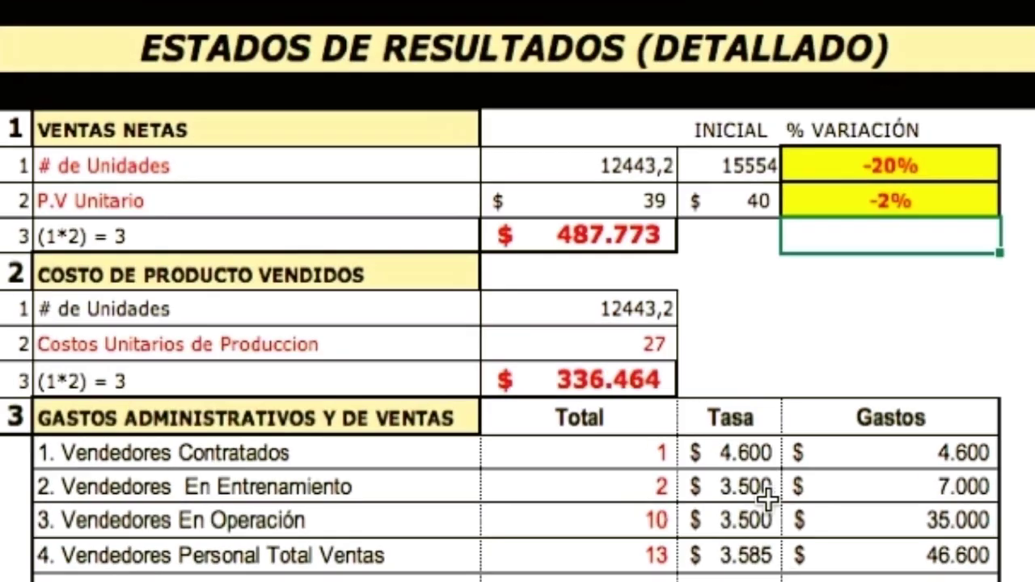
Step: Reset the % VARIACIÓN of both # de Unidades and P.V Unitario to 0% in the detailed income statement
click(918, 164)
text(0)
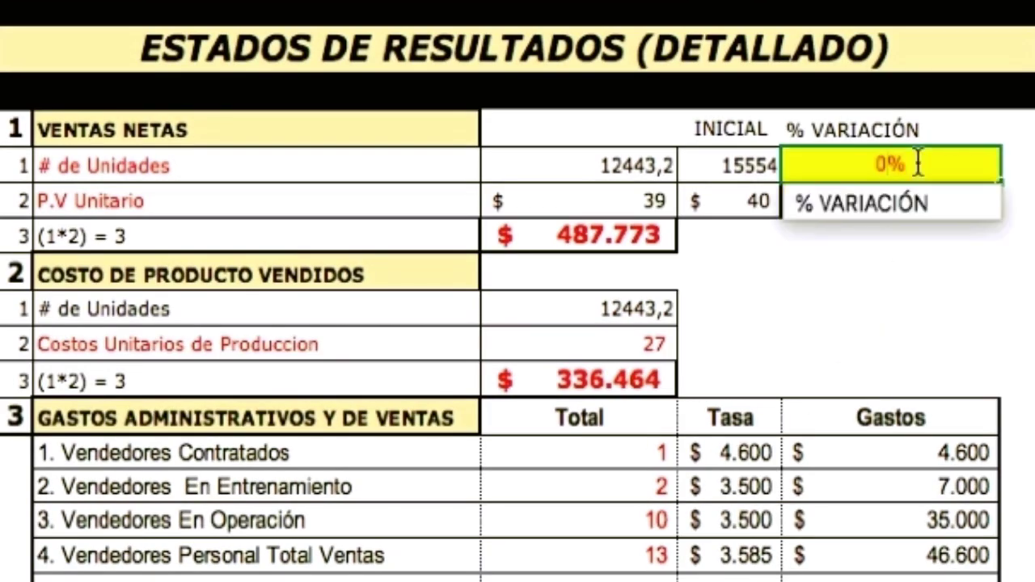
key(Return)
text(0)
key(Return)
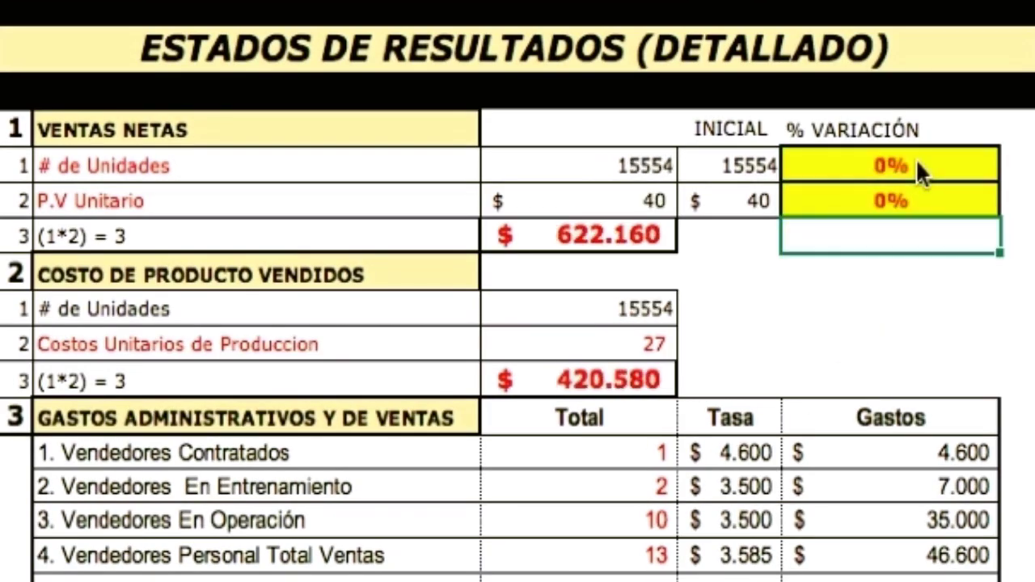
Step: Review the net profit percentage at the end of the income statement and the layout of the ANÁLISIS DE SENSIBILIDAD section
scroll(890, 246, down, 10)
scroll(889, 246, down, 8)
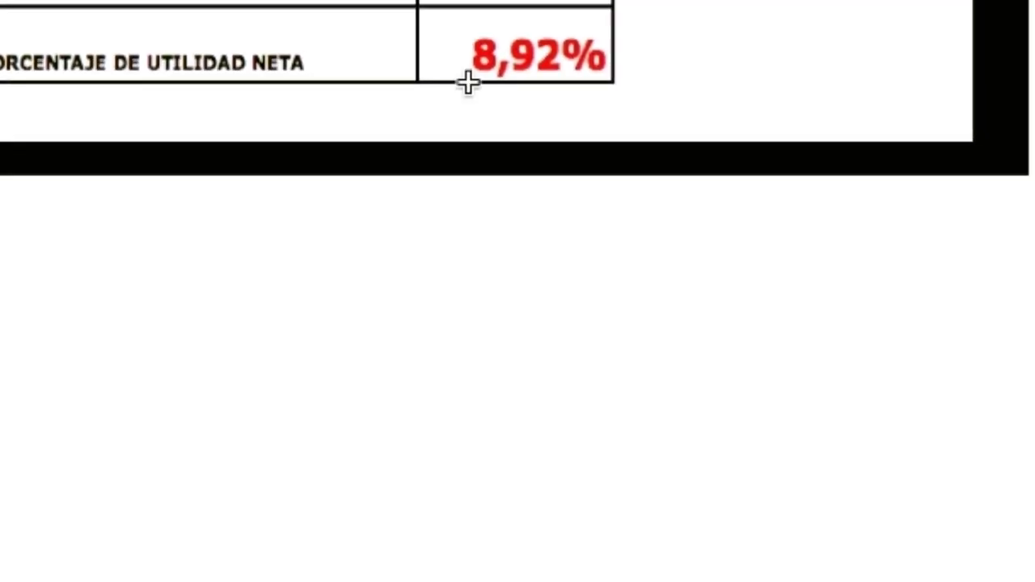
scroll(409, 388, right, 10)
scroll(409, 388, up, 20)
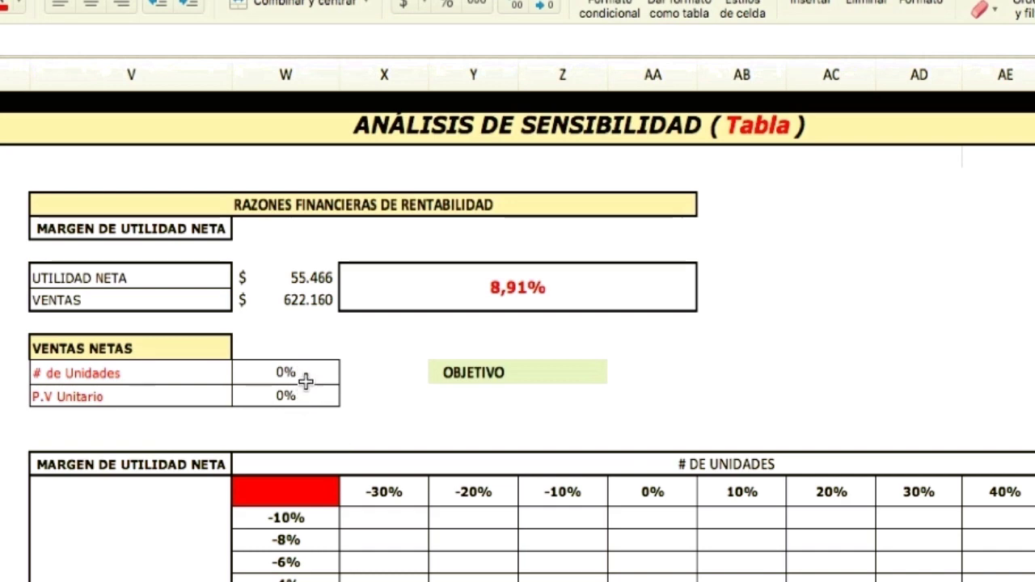
scroll(316, 400, down, 1)
scroll(320, 405, down, 4)
scroll(320, 405, left, 5)
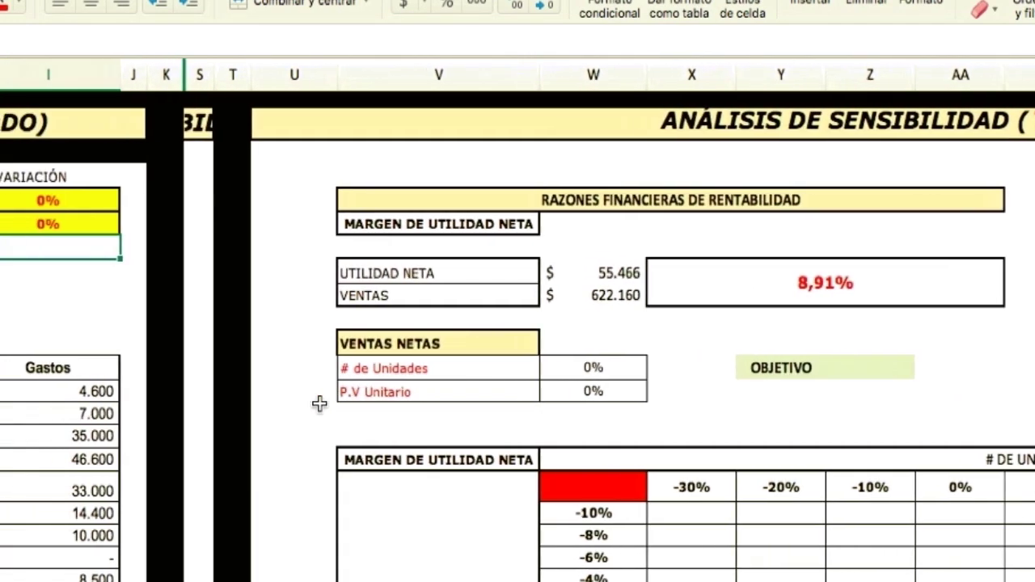
scroll(320, 405, up, 2)
scroll(320, 405, right, 3)
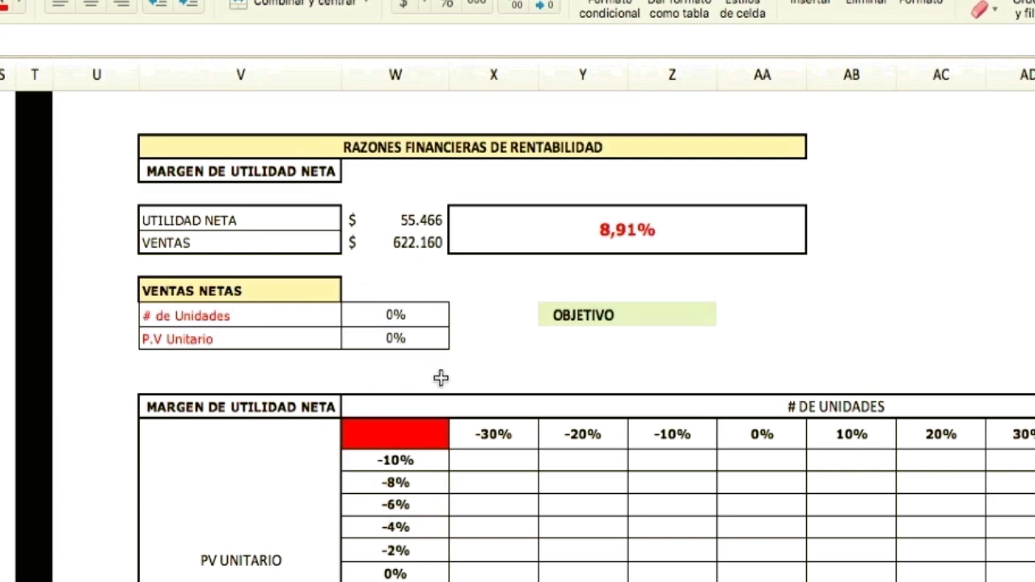
scroll(441, 377, down, 1)
scroll(441, 378, right, 1)
Step: Enter 20% for both # de Unidades and P.V Unitario in the VENTAS NETAS block of the sensitivity analysis
click(308, 300)
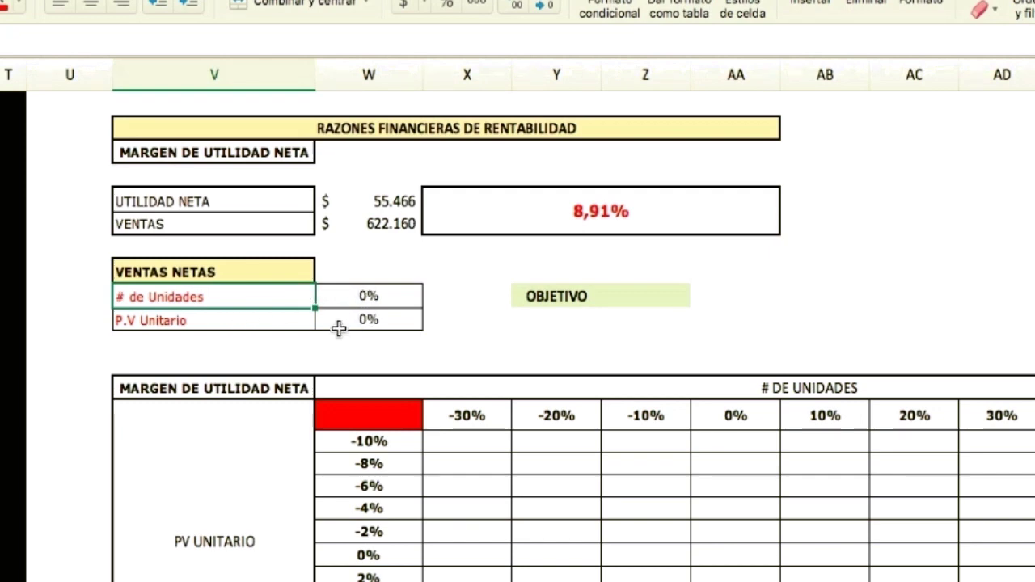
scroll(339, 328, up, 1)
scroll(339, 328, left, 1)
click(421, 359)
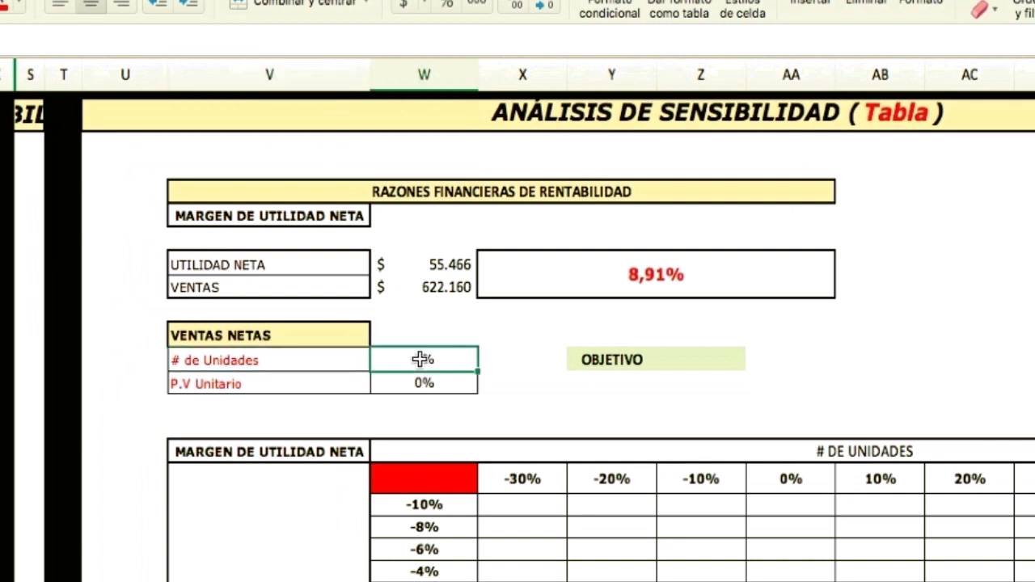
text(20)
key(Return)
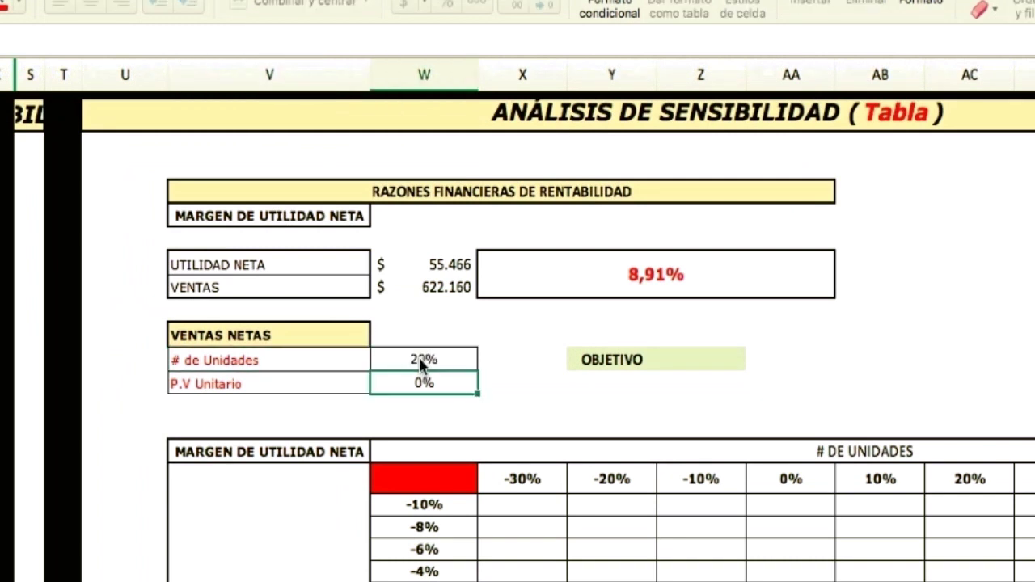
text(20)
key(Return)
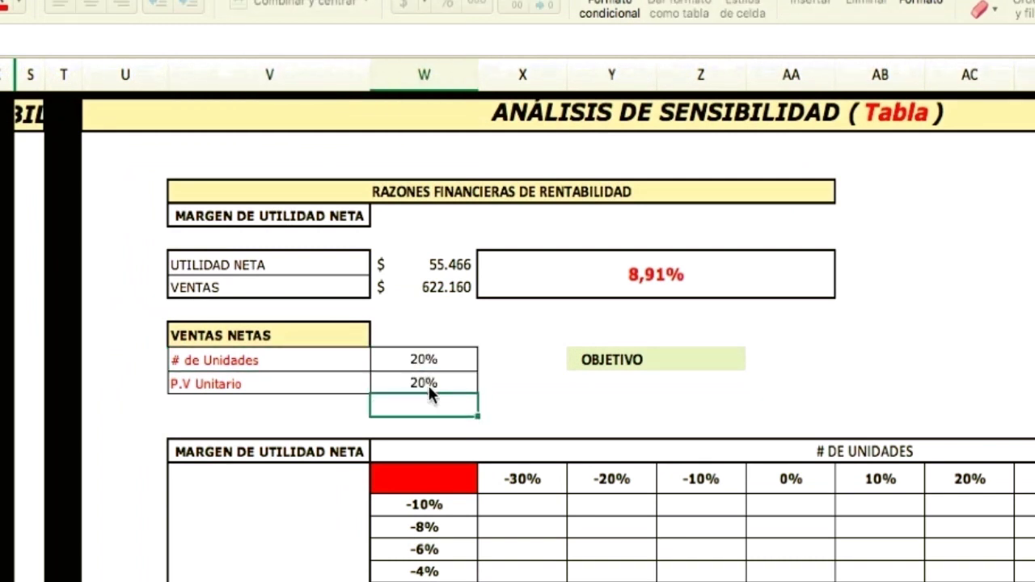
Step: Link the income statement's % VARIACIÓN cells to the sensitivity block's # de Unidades and P.V Unitario percentages, using =W13 for P.V Unitario
scroll(3, 264, left, 10)
scroll(2, 264, up, 1)
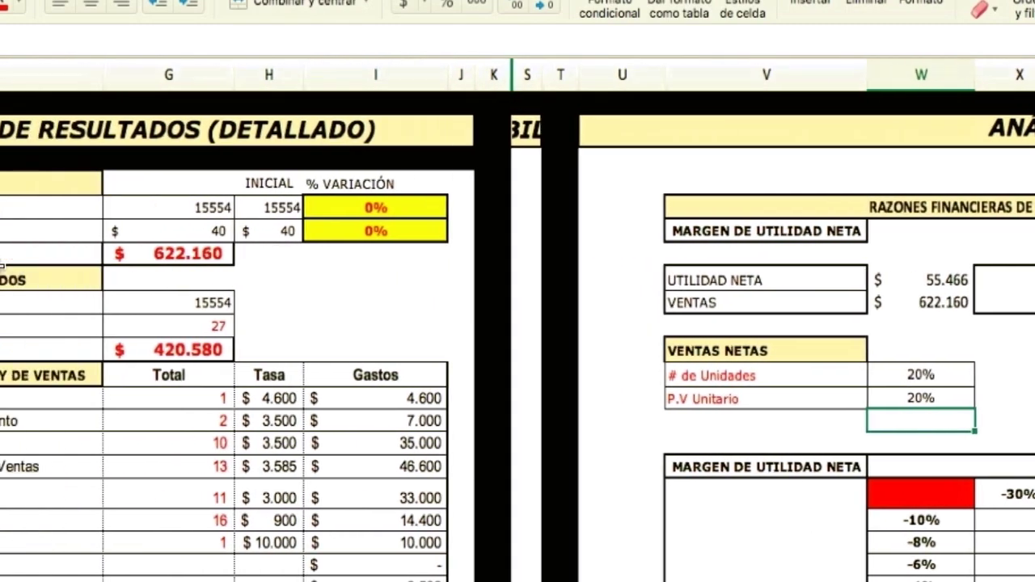
scroll(3, 265, right, 1)
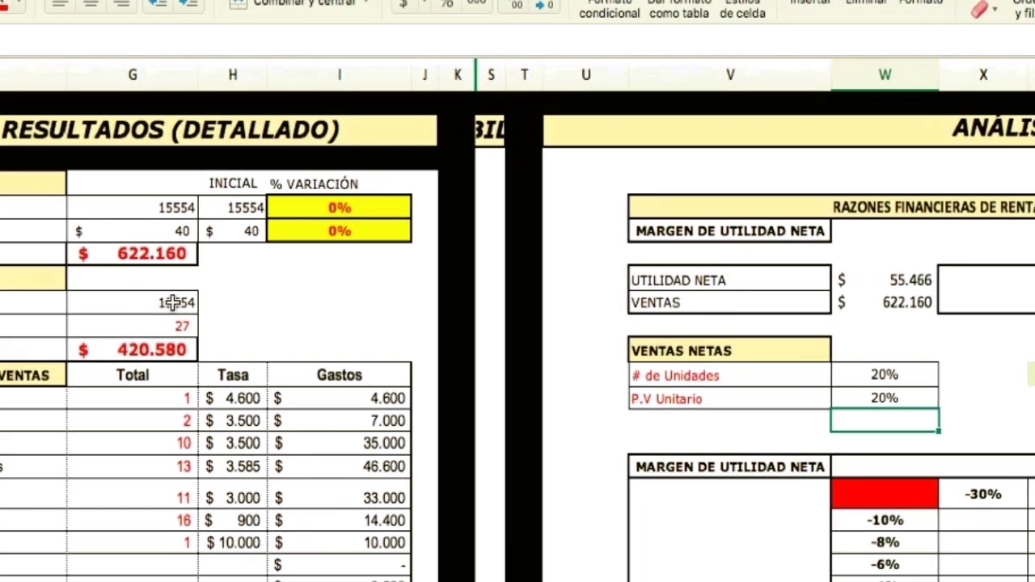
click(355, 208)
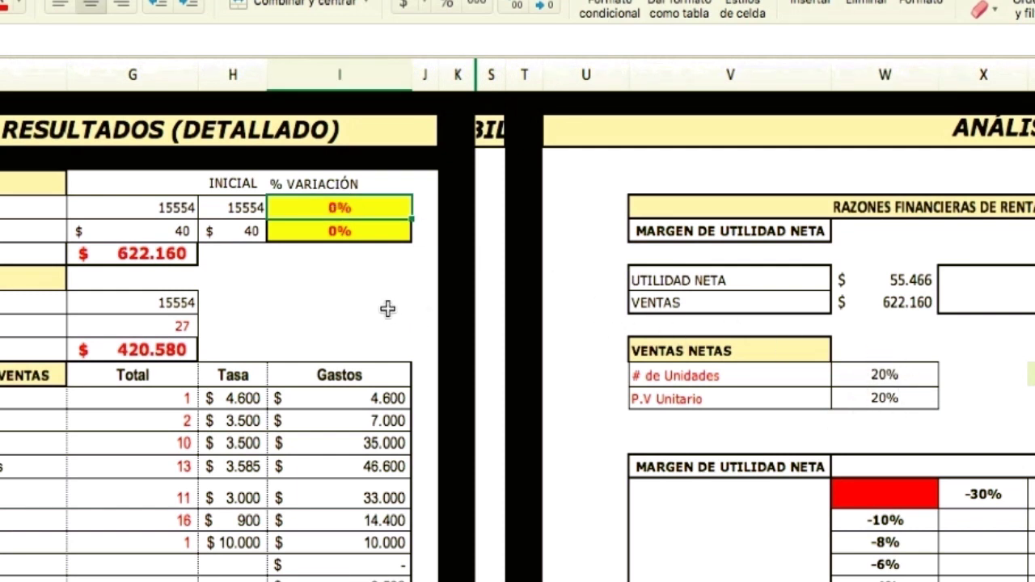
text(=)
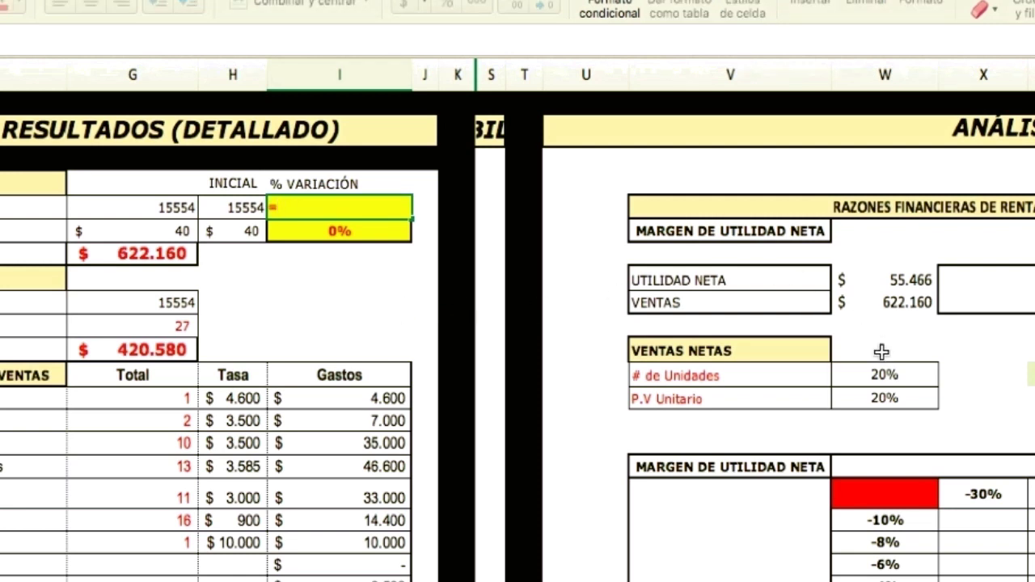
click(878, 373)
key(Return)
text(=)
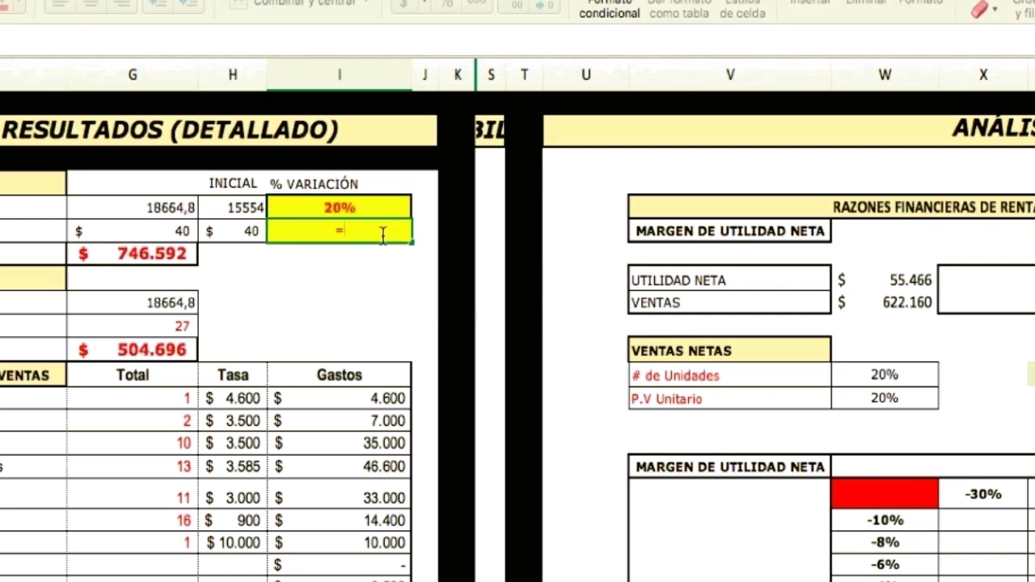
click(871, 400)
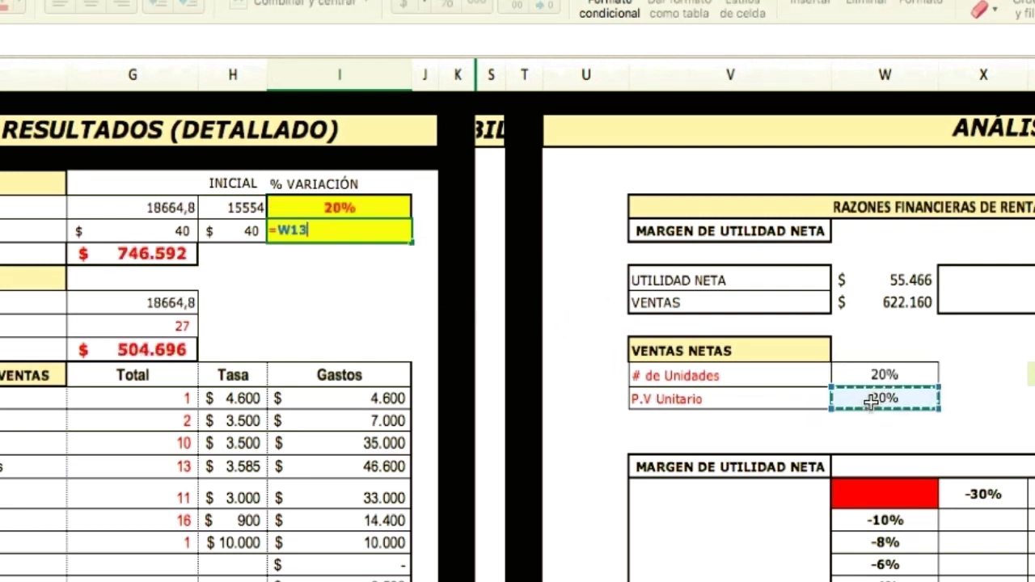
key(Return)
Step: Set # de Unidades and P.V Unitario in the sensitivity analysis's VENTAS NETAS block to 0%
scroll(728, 387, right, 3)
scroll(728, 386, down, 1)
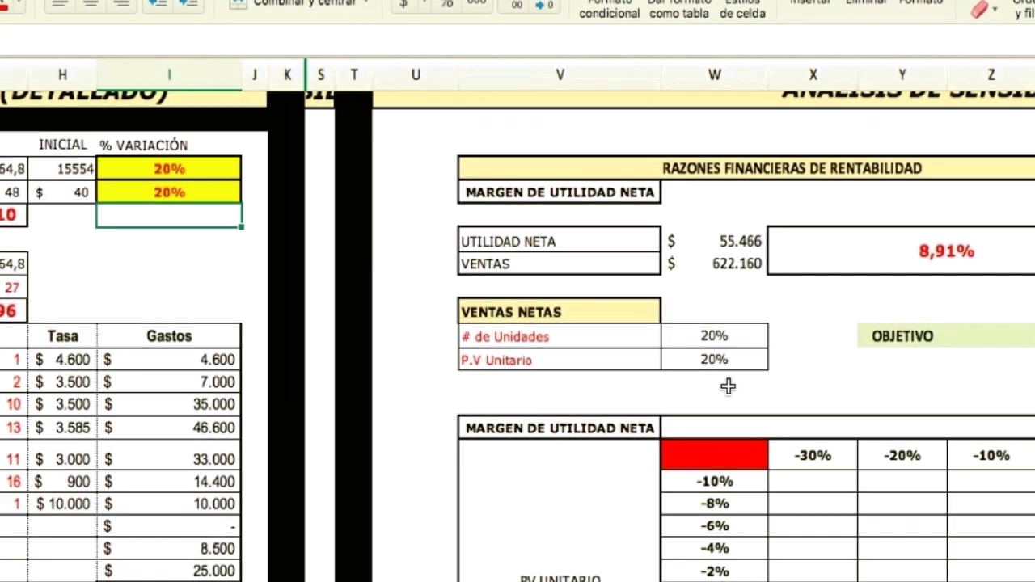
scroll(728, 387, right, 2)
click(660, 329)
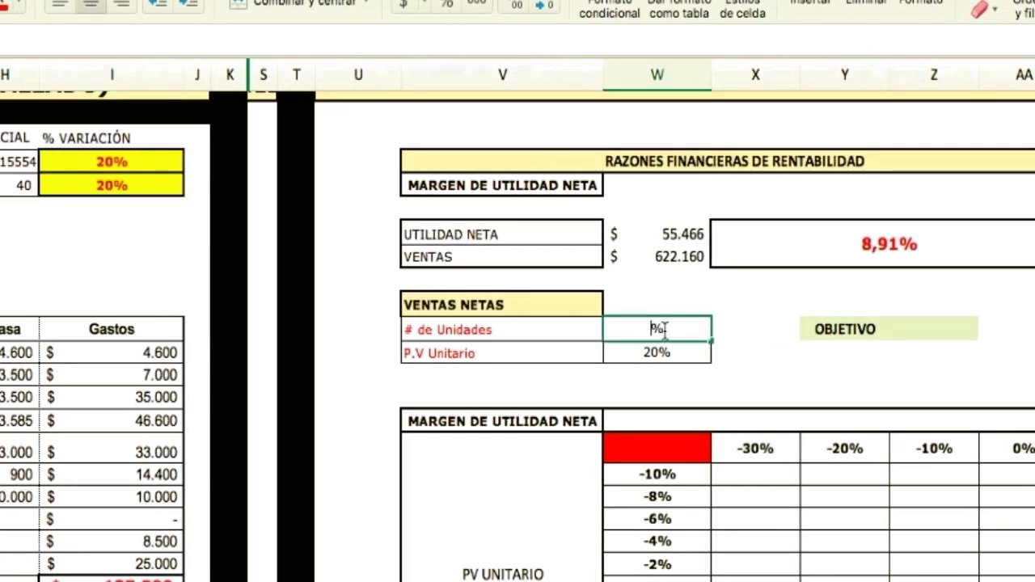
text(0)
key(Return)
text(0)
key(Return)
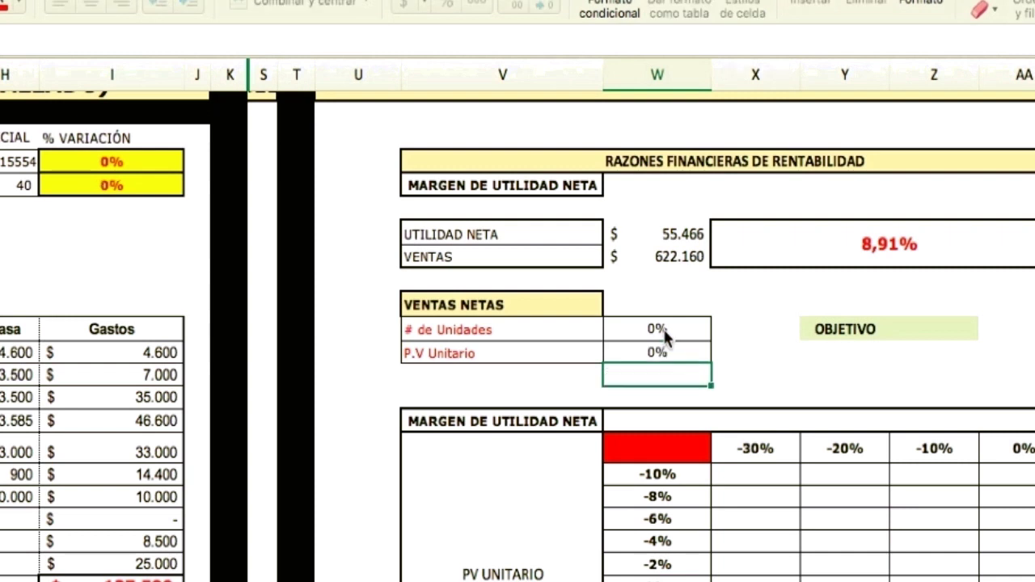
Step: Set # de Unidades to -10% and P.V Unitario to -2% in the sensitivity block, and check the income statement's net profit percentage
click(684, 333)
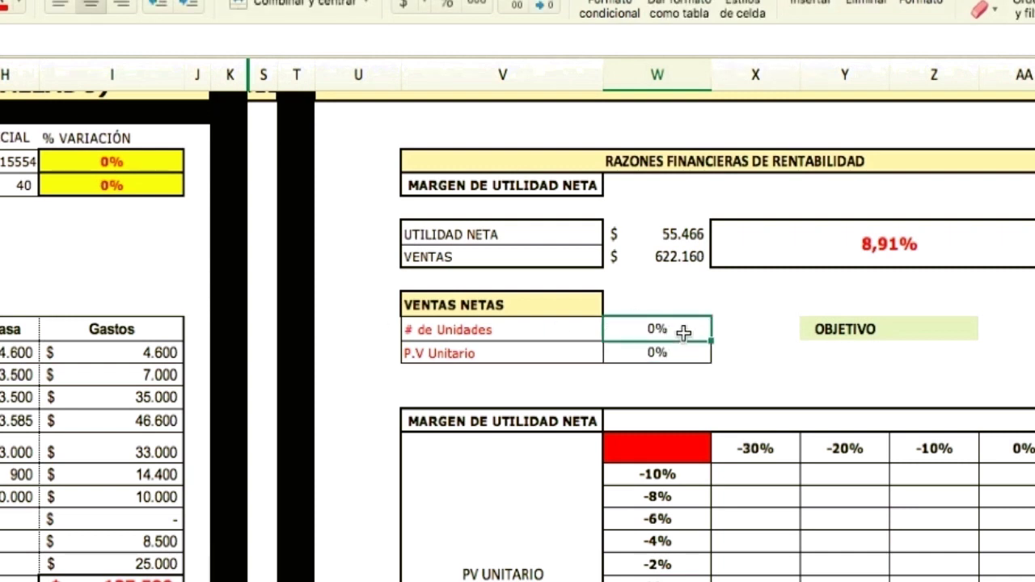
text(-10)
key(Return)
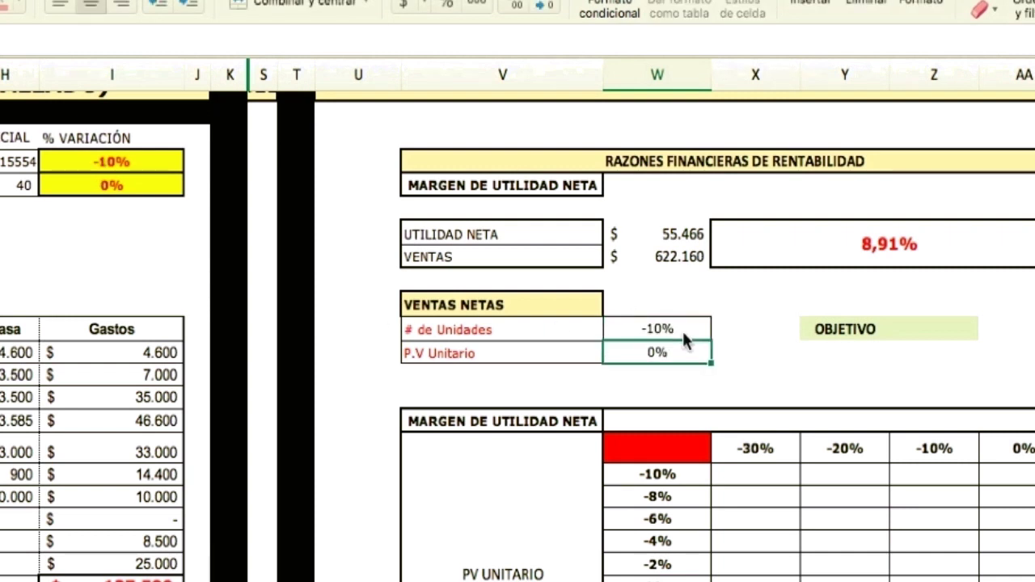
text(-2)
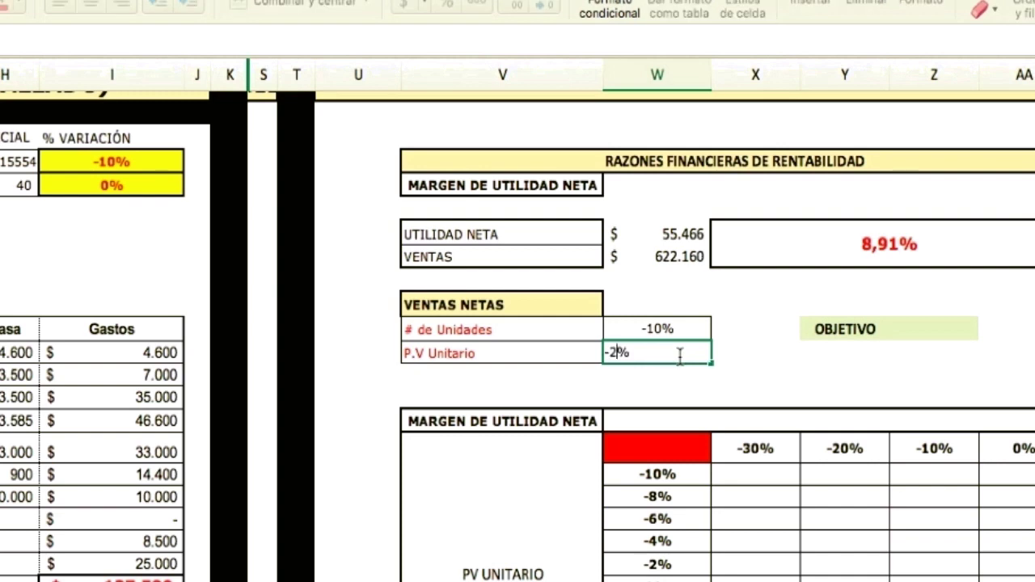
key(Return)
scroll(8, 431, down, 15)
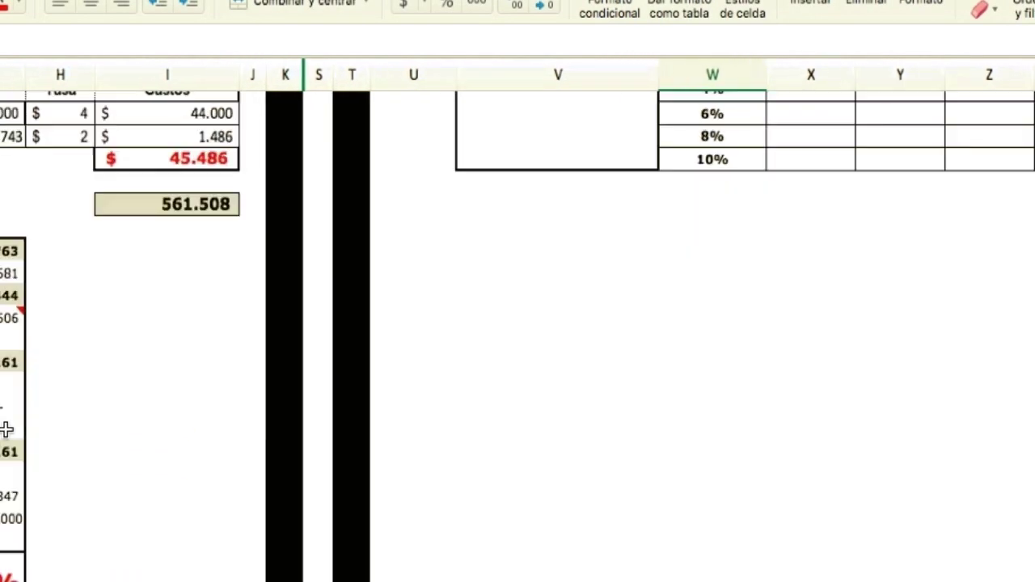
scroll(157, 382, up, 10)
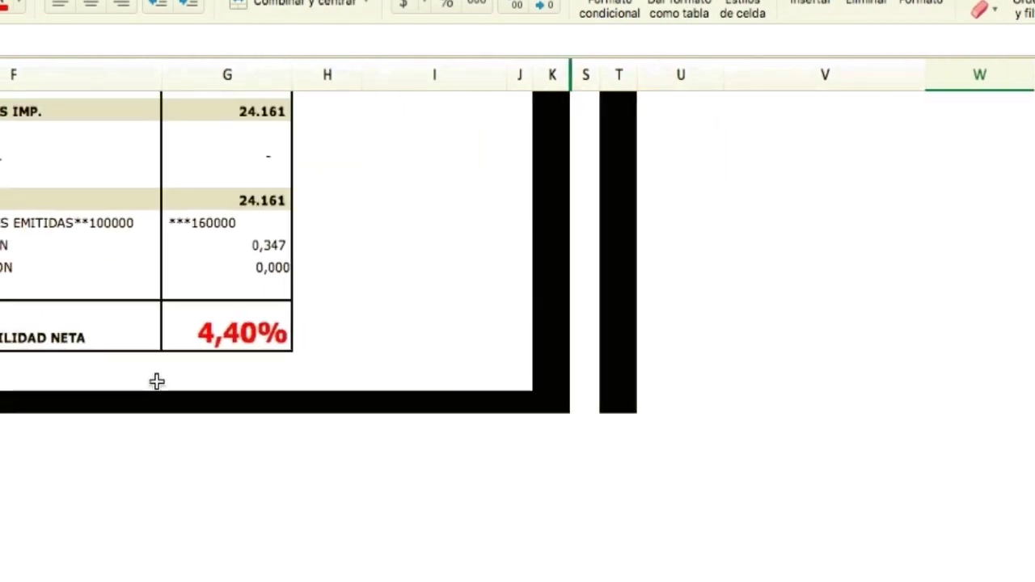
Step: Return # de Unidades and P.V Unitario in the sensitivity analysis's VENTAS NETAS block to 0%
scroll(157, 382, up, 8)
scroll(157, 382, right, 4)
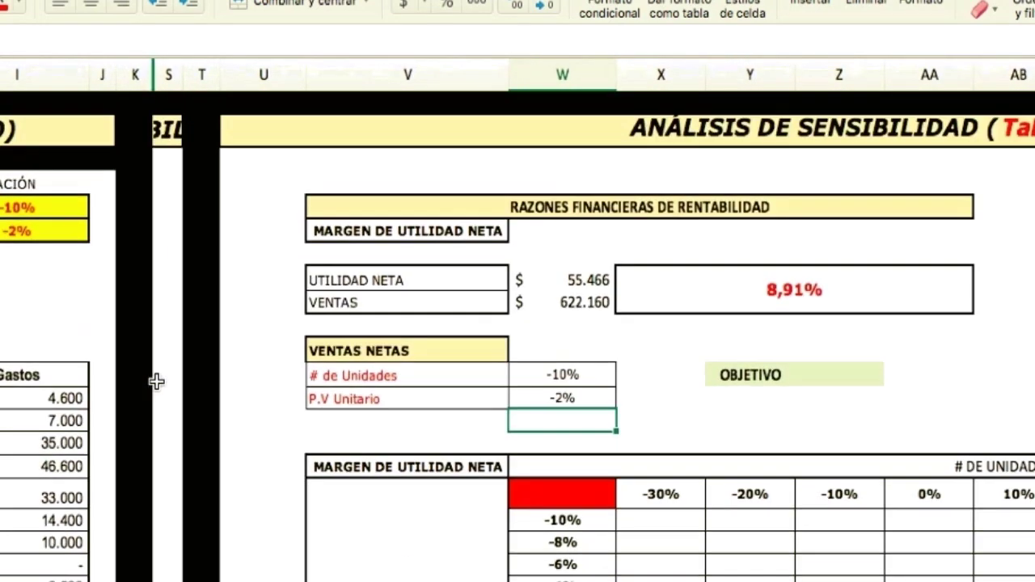
click(549, 376)
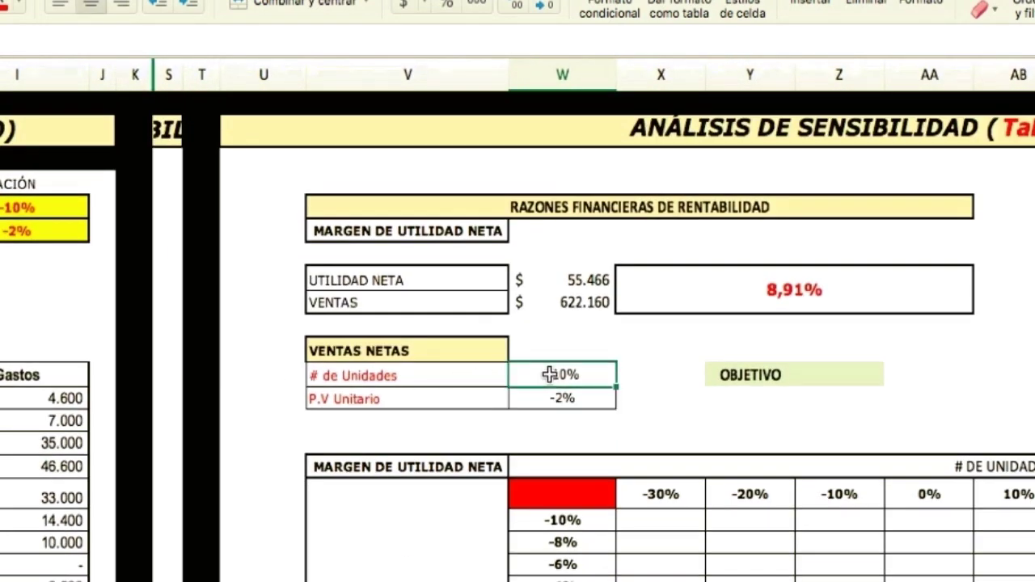
text(0)
key(Return)
text(0)
key(Return)
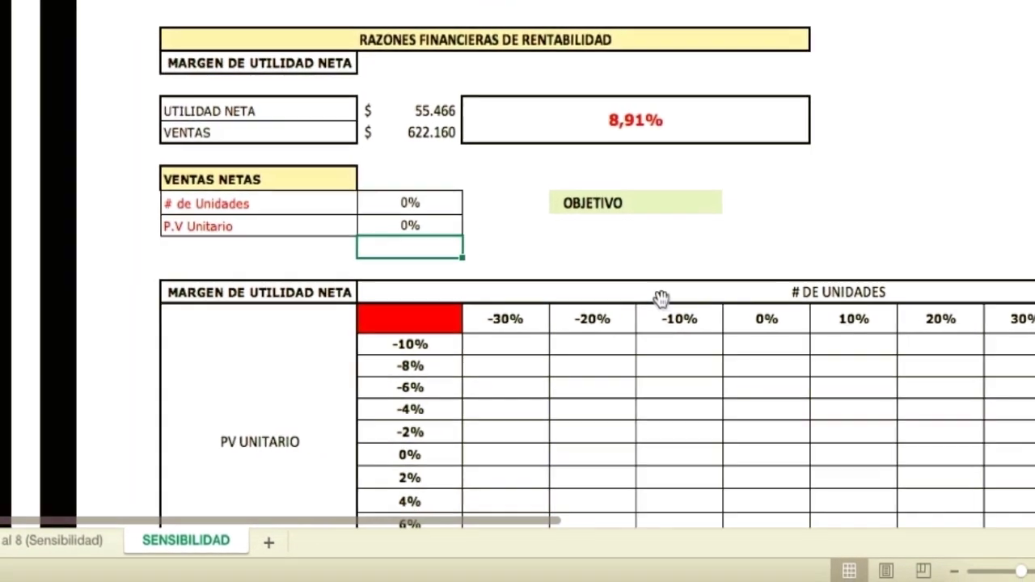
Step: Enter 20% as the OBJETIVO above the sensitivity table
scroll(662, 297, right, 3)
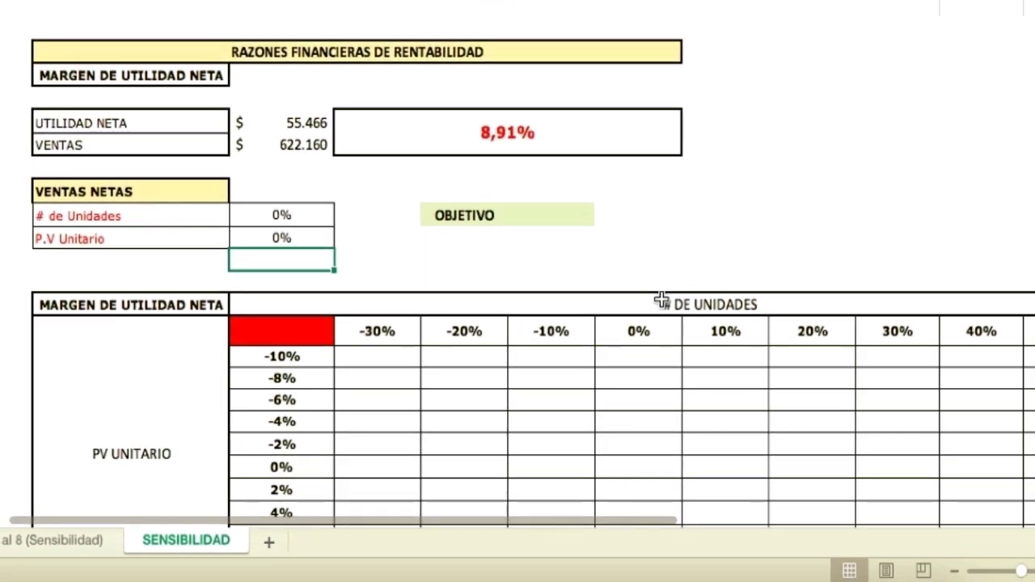
click(571, 215)
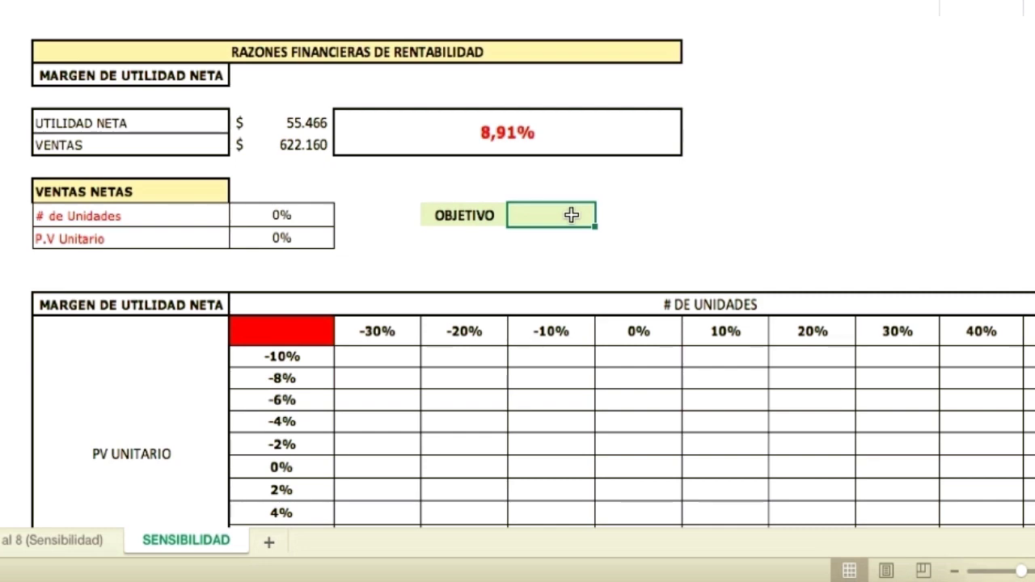
scroll(571, 214, down, 2)
scroll(571, 214, right, 3)
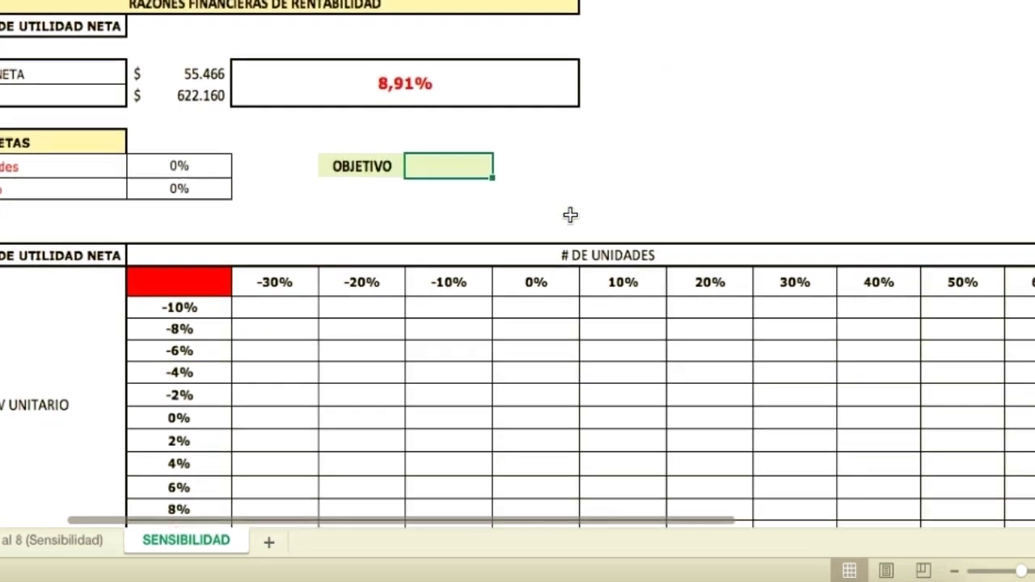
scroll(566, 211, up, 2)
scroll(566, 210, left, 1)
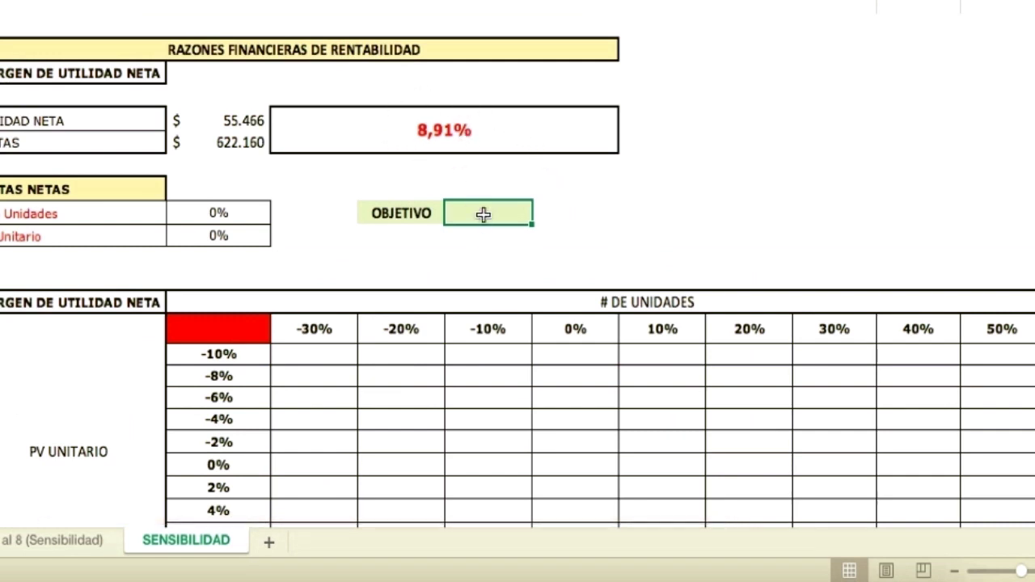
text(20)
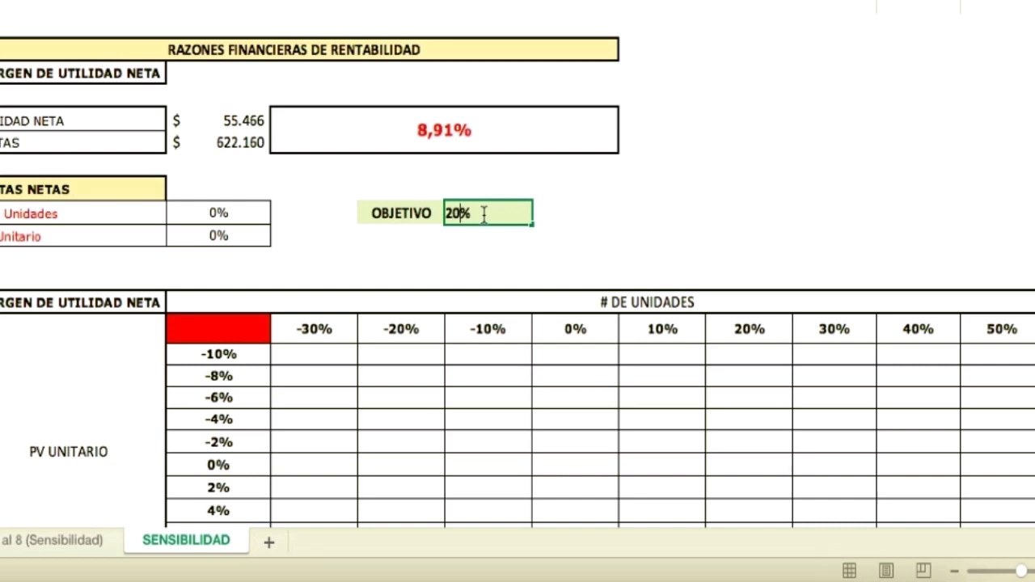
key(Return)
click(633, 222)
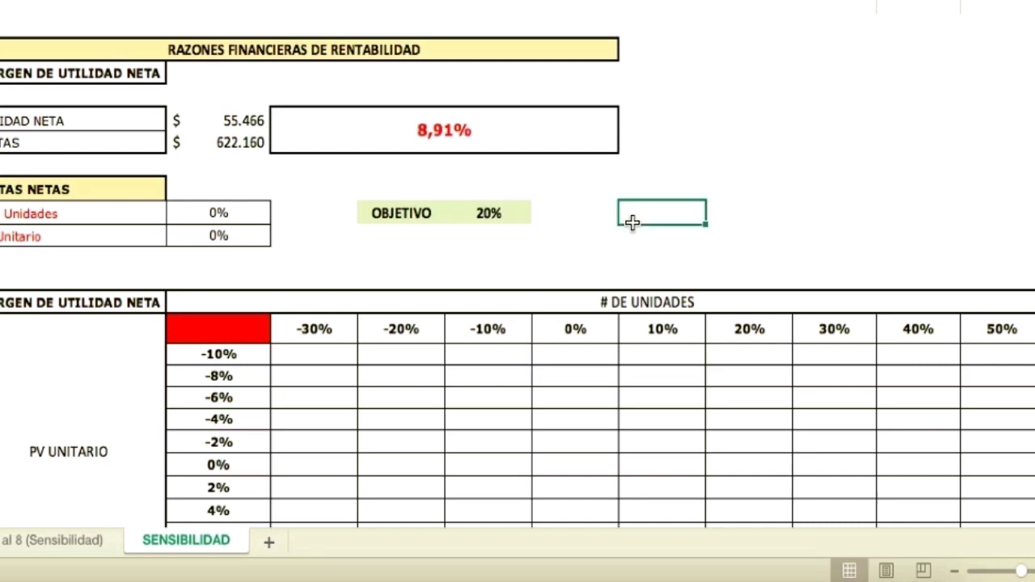
Step: Examine the sensitivity table's PV UNITARIO variations in the row labels and # DE UNIDADES variations in the column headings against the OBJETIVO
scroll(632, 223, down, 5)
scroll(407, 224, right, 2)
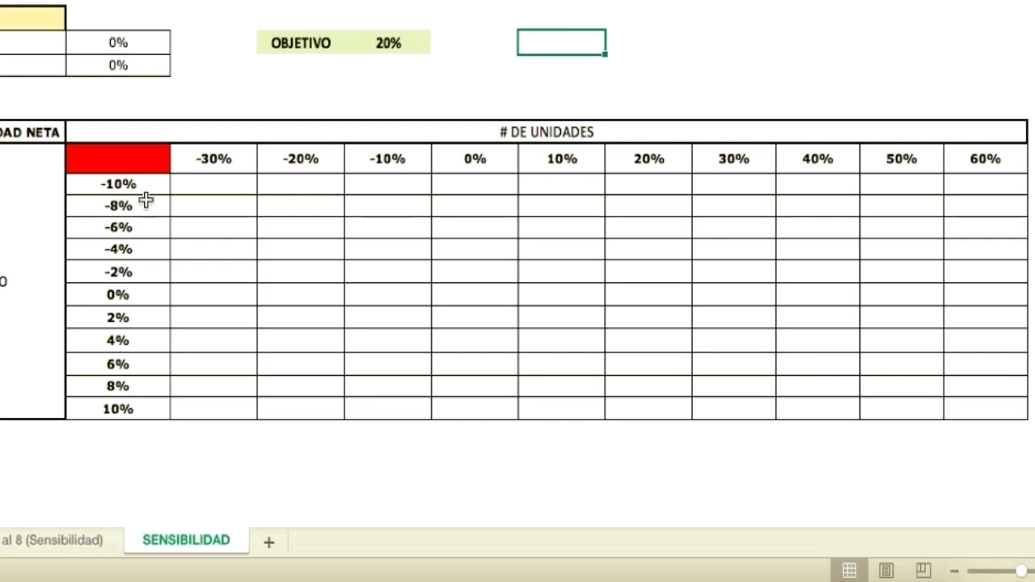
click(19, 272)
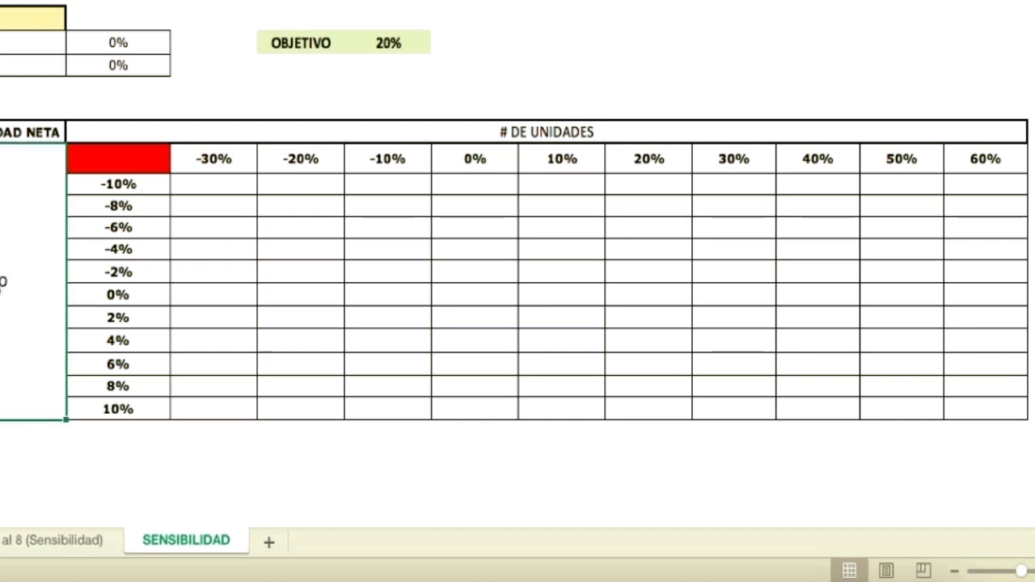
click(142, 181)
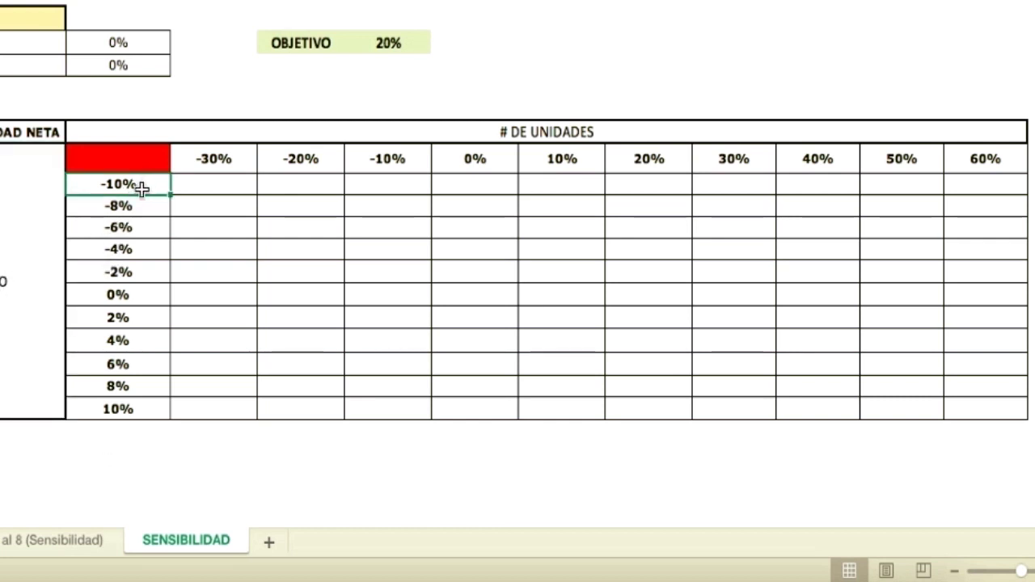
click(155, 406)
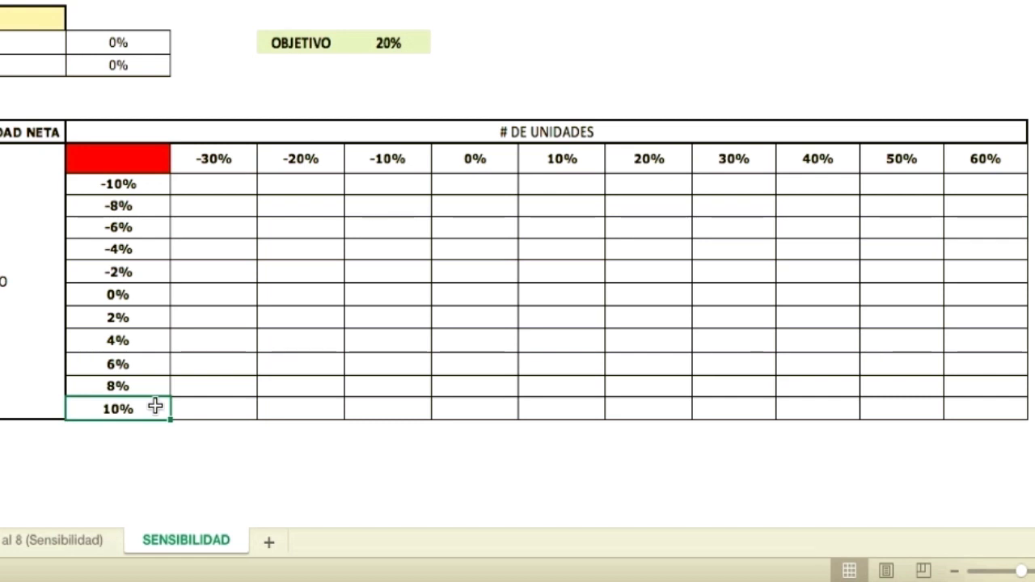
scroll(255, 390, up, 3)
scroll(256, 389, right, 2)
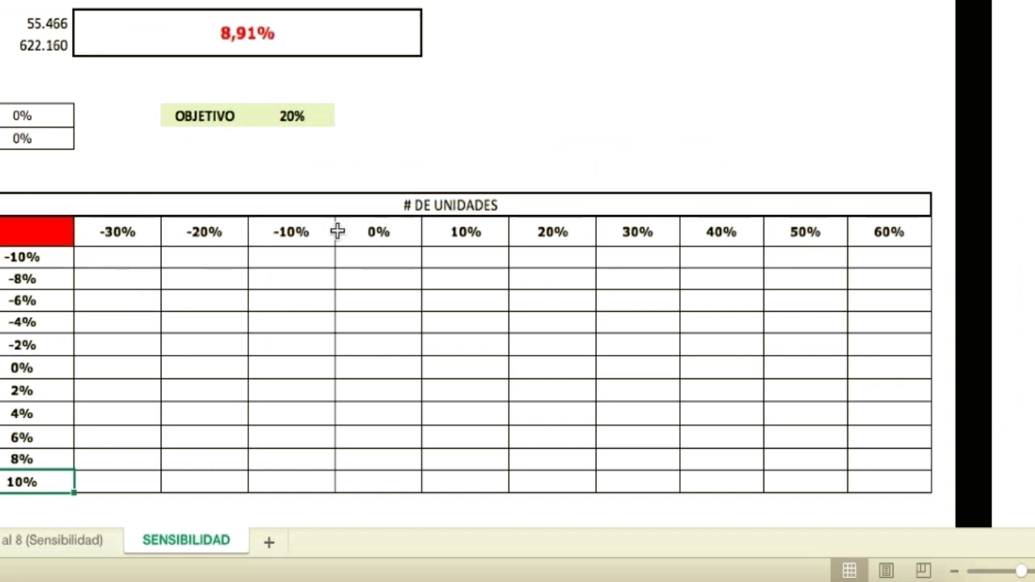
scroll(217, 249, up, 2)
scroll(217, 249, left, 2)
scroll(217, 249, left, 1)
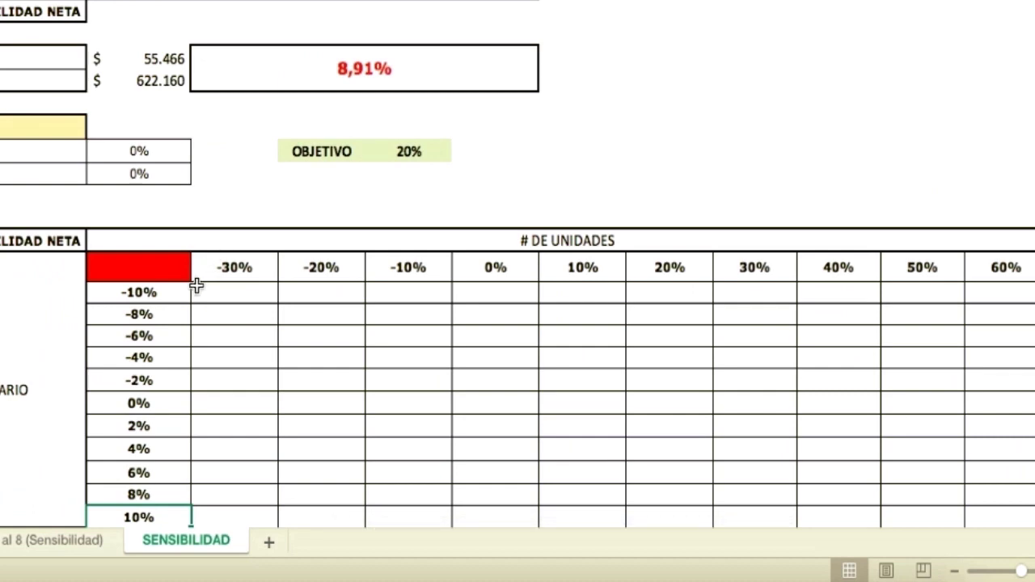
scroll(156, 293, down, 4)
scroll(154, 297, left, 1)
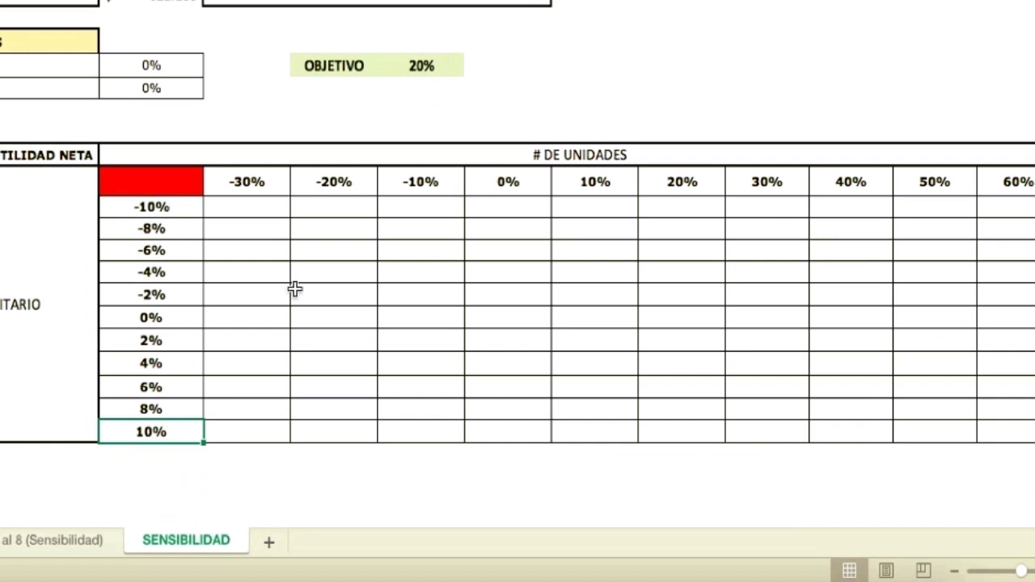
scroll(294, 288, up, 3)
scroll(294, 289, right, 2)
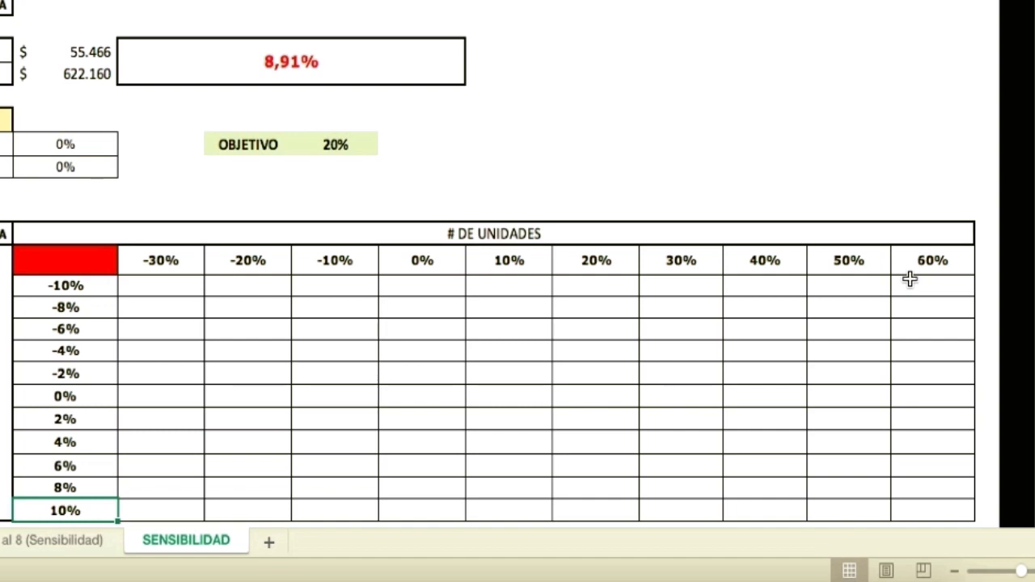
scroll(911, 279, left, 10)
scroll(910, 279, up, 1)
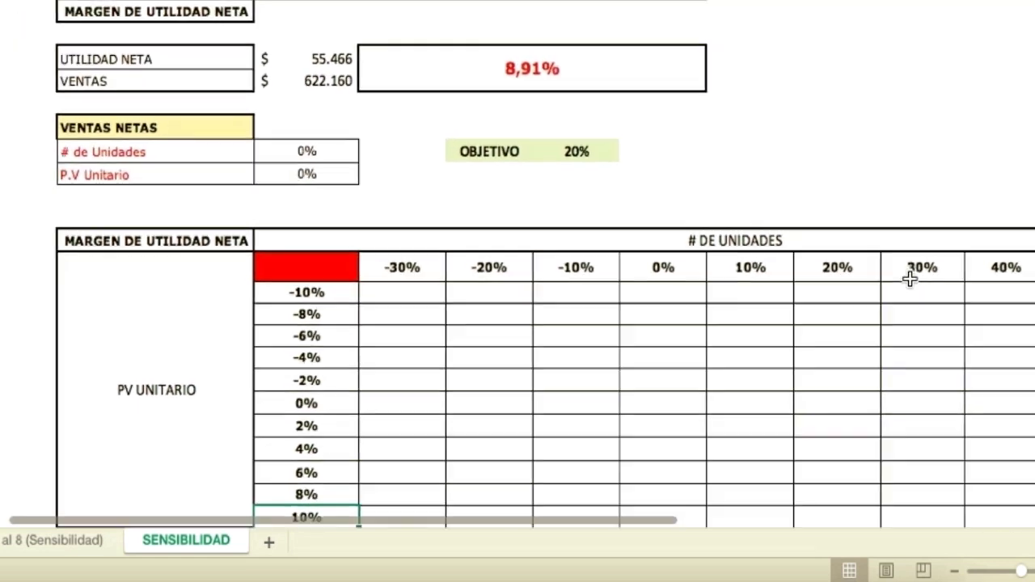
scroll(910, 279, right, 9)
scroll(910, 279, down, 4)
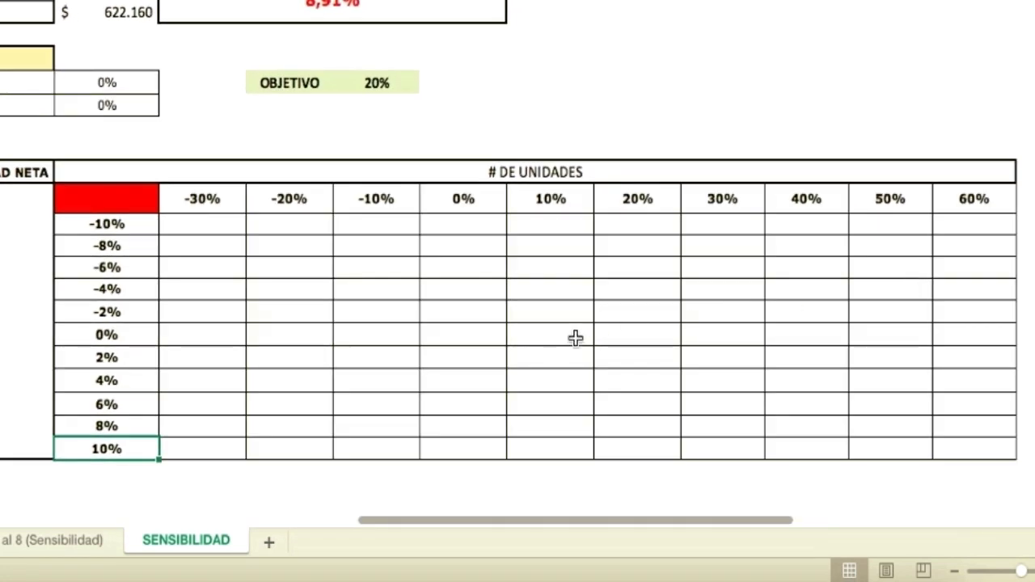
scroll(575, 338, down, 1)
scroll(575, 338, right, 1)
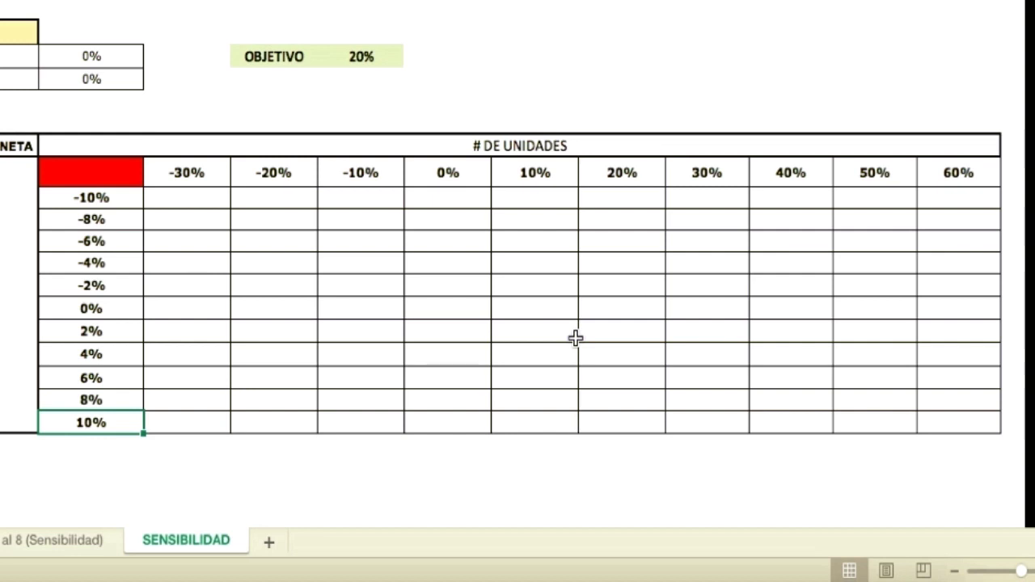
Step: Conditionally format the sensitivity table's empty cells: green fill with dark green text when greater than the OBJETIVO in Z12, plus a light red fill rule
drag(212, 198, 944, 421)
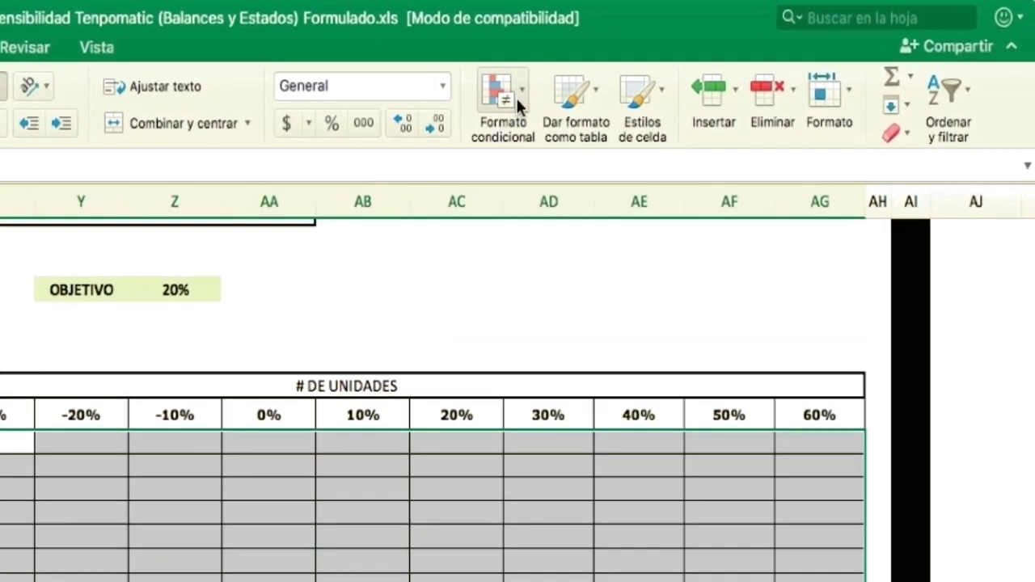
click(683, 69)
mouse_move(551, 142)
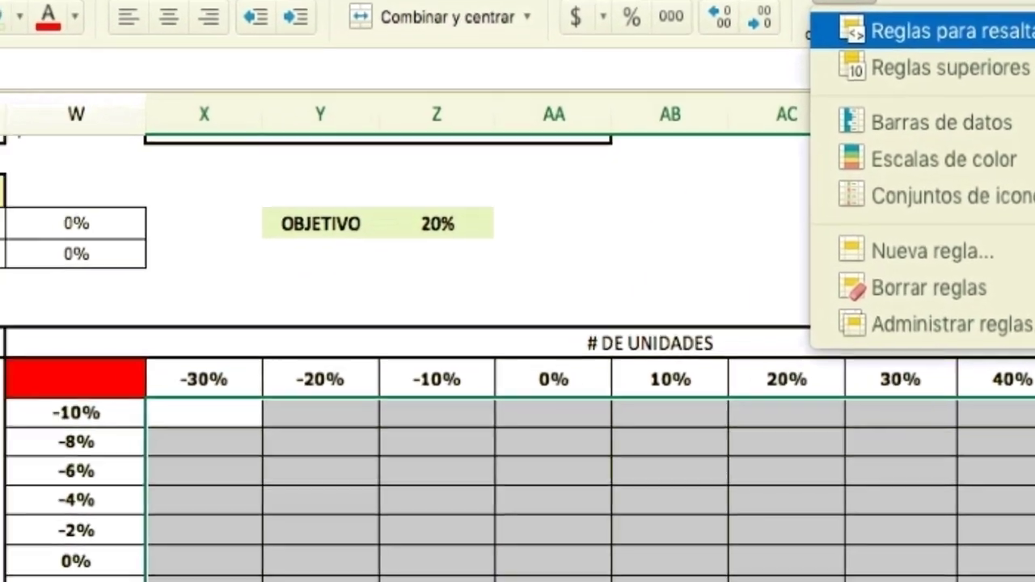
click(1034, 30)
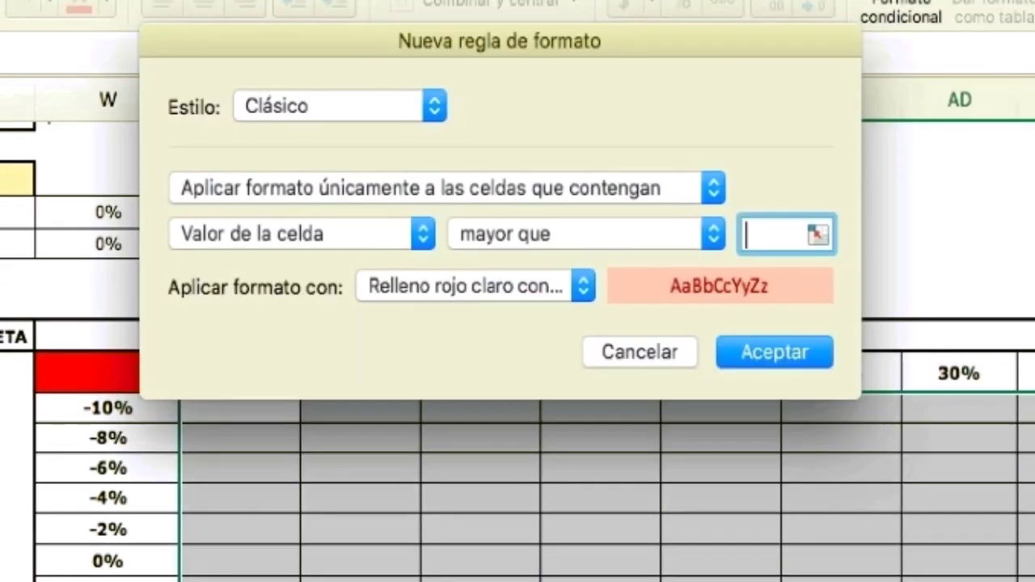
click(818, 234)
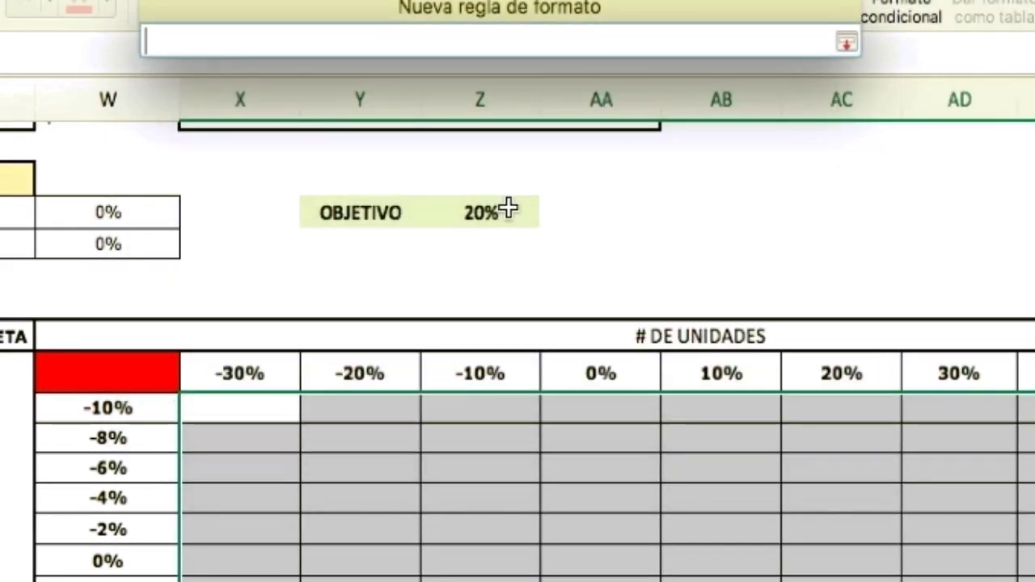
click(496, 210)
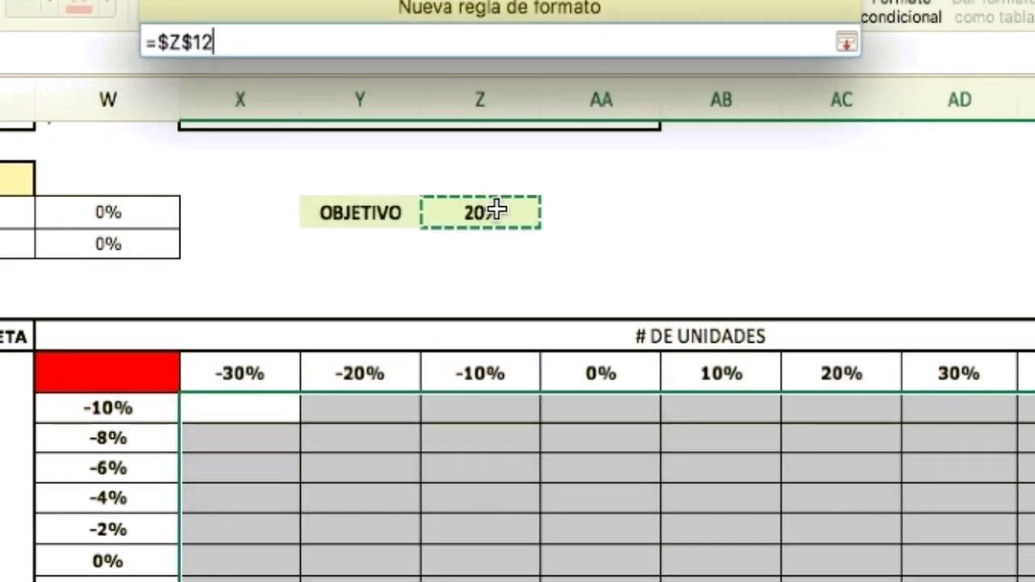
click(847, 42)
click(629, 206)
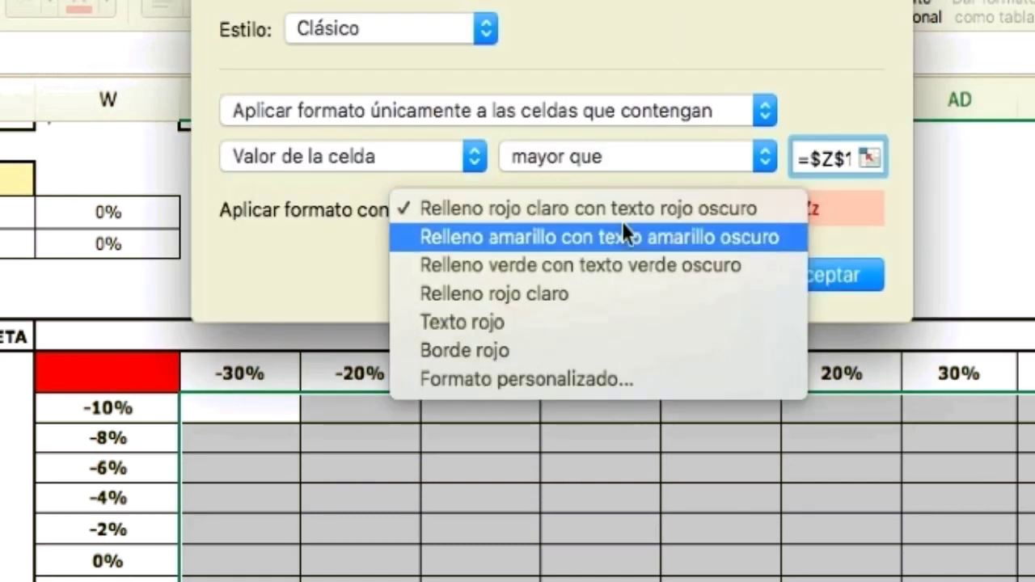
click(618, 260)
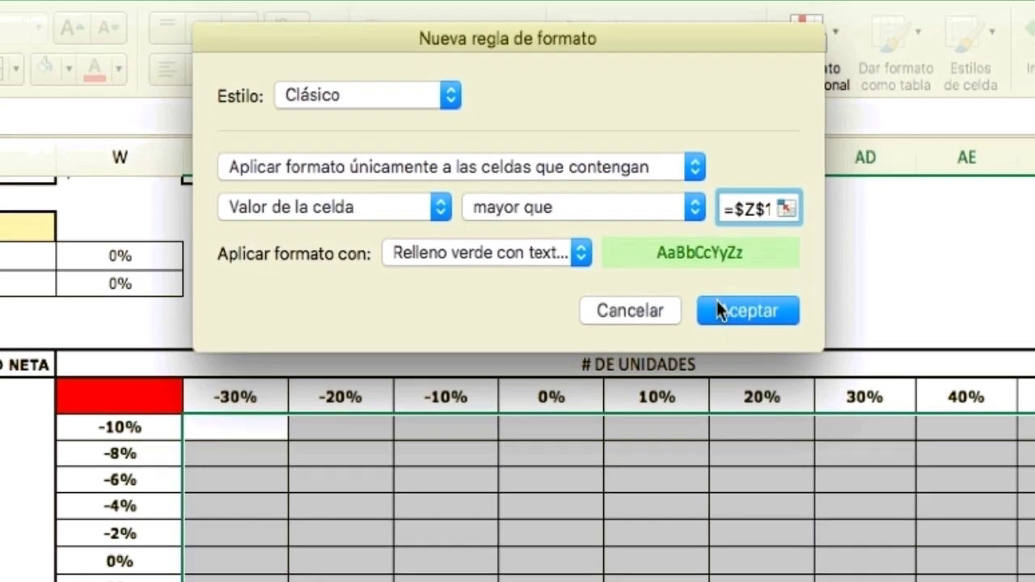
click(781, 275)
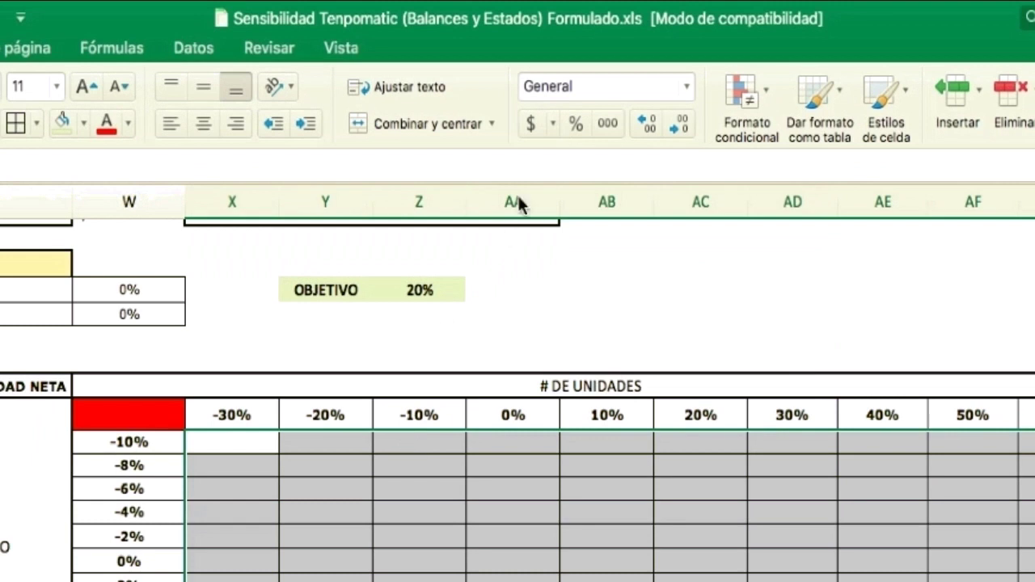
click(768, 98)
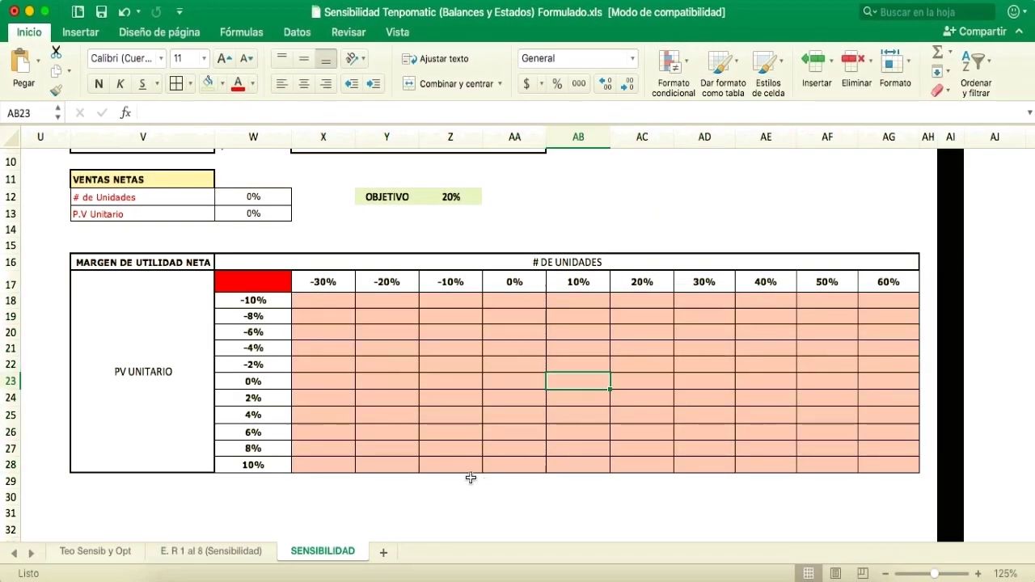
Step: Link the sensitivity table's red corner cell W17 to the income statement's PORCENTAJE DE UTILIDAD NETA with =G46
scroll(381, 440, left, 3)
scroll(381, 440, up, 3)
scroll(381, 440, down, 2)
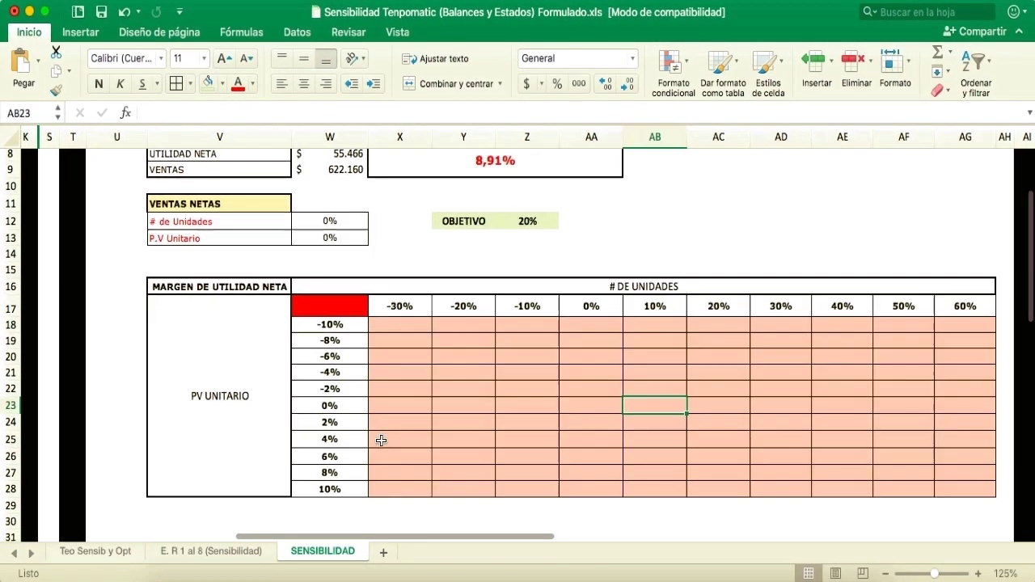
scroll(381, 440, left, 2)
scroll(381, 440, up, 1)
scroll(381, 440, down, 3)
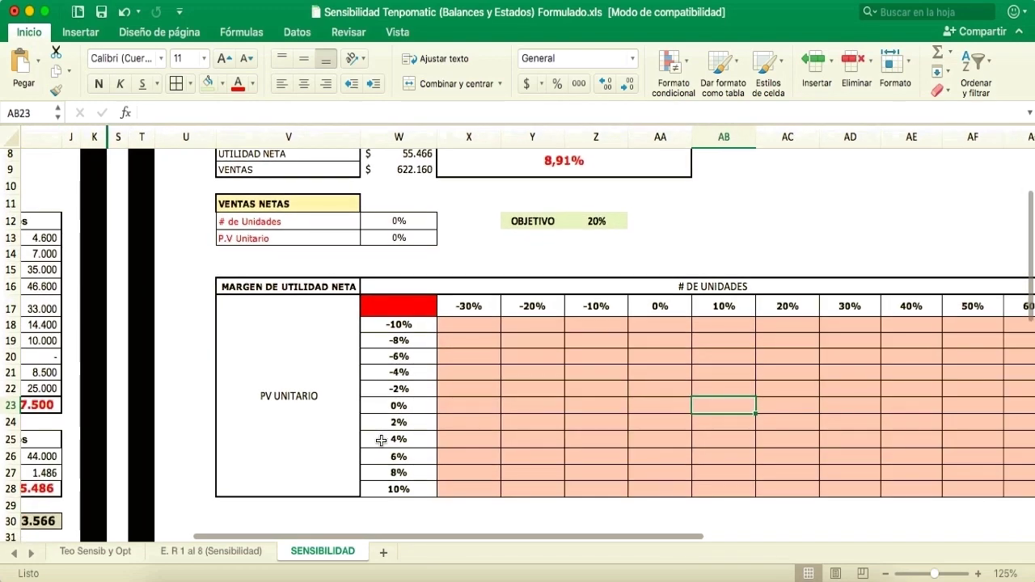
scroll(381, 440, left, 1)
scroll(381, 440, up, 1)
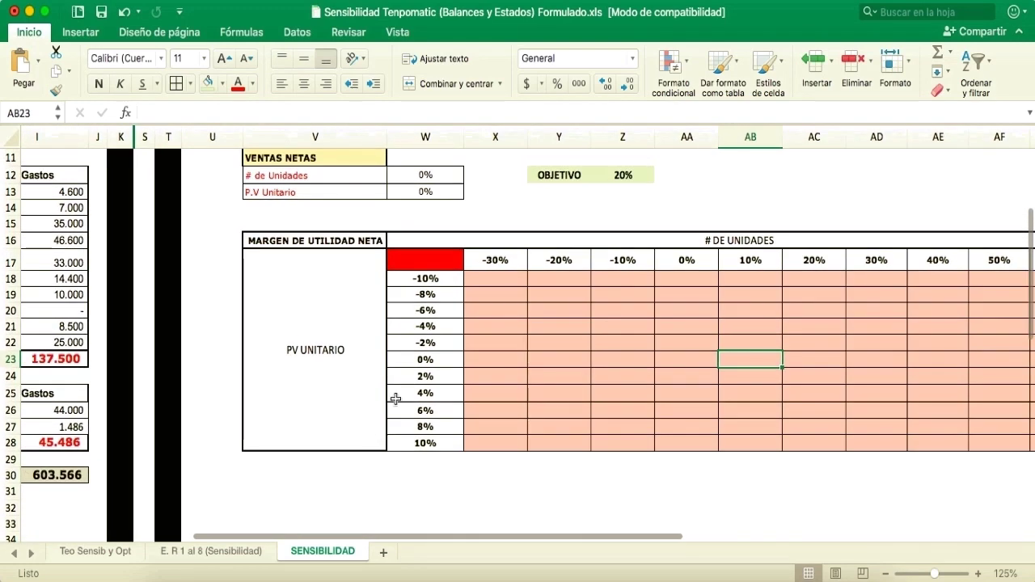
click(426, 263)
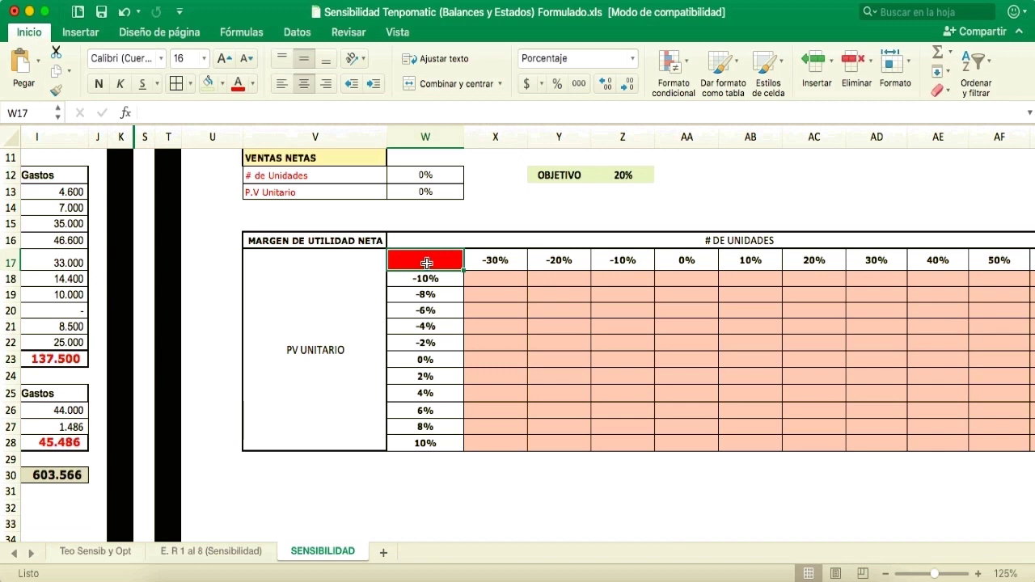
text(=)
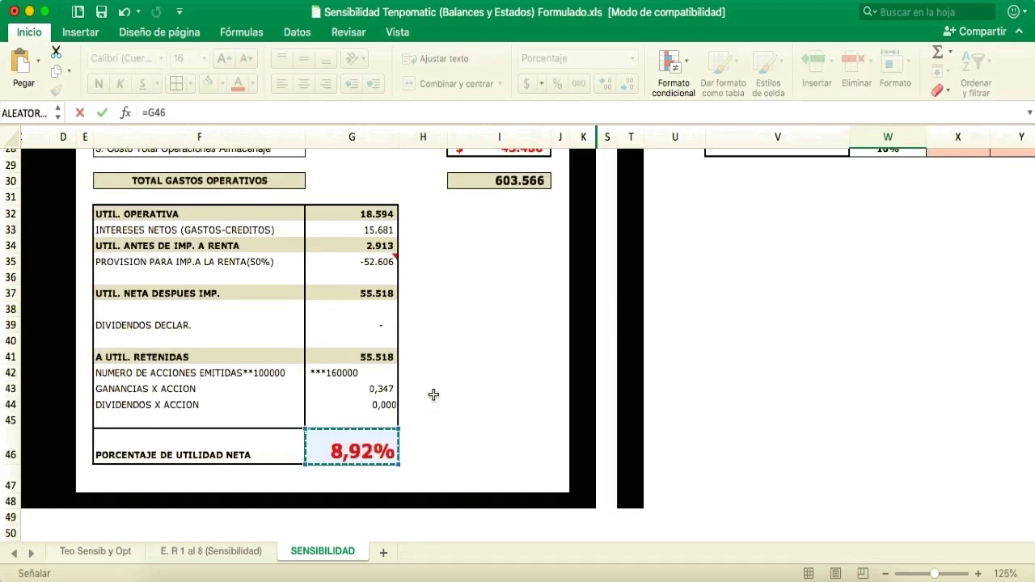
key(Return)
Step: Fill the sensitivity table W17:AG28 as a what-if data table with row input cell $W$12 and column input cell $W$13
scroll(433, 397, up, 3)
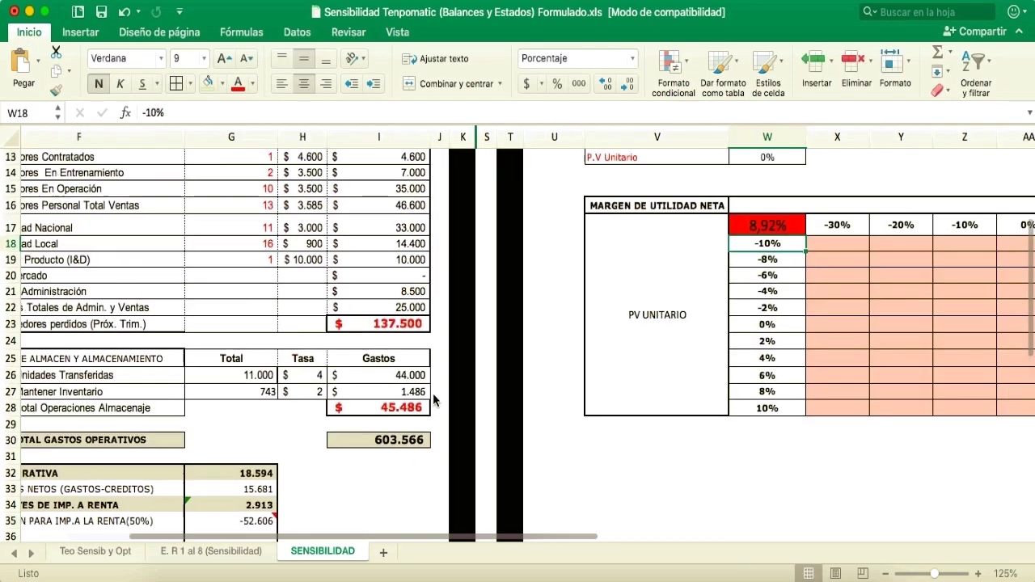
scroll(432, 396, right, 10)
scroll(432, 396, up, 2)
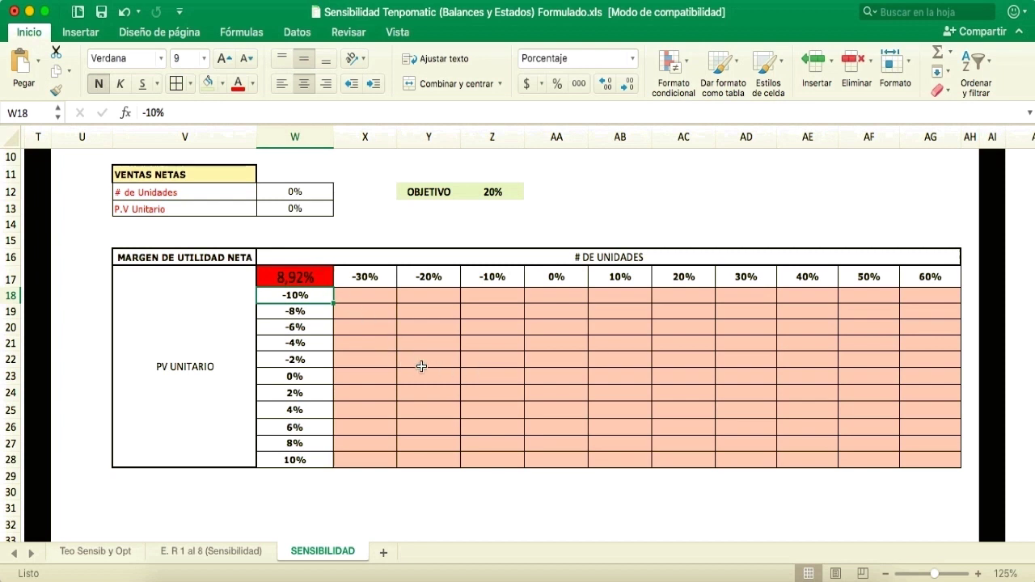
click(306, 279)
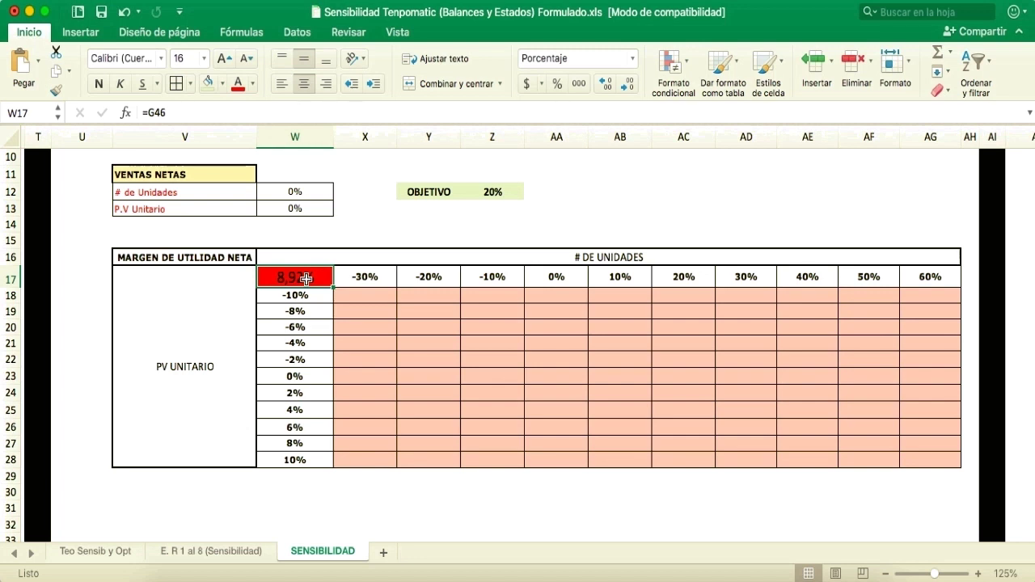
drag(306, 279, 945, 463)
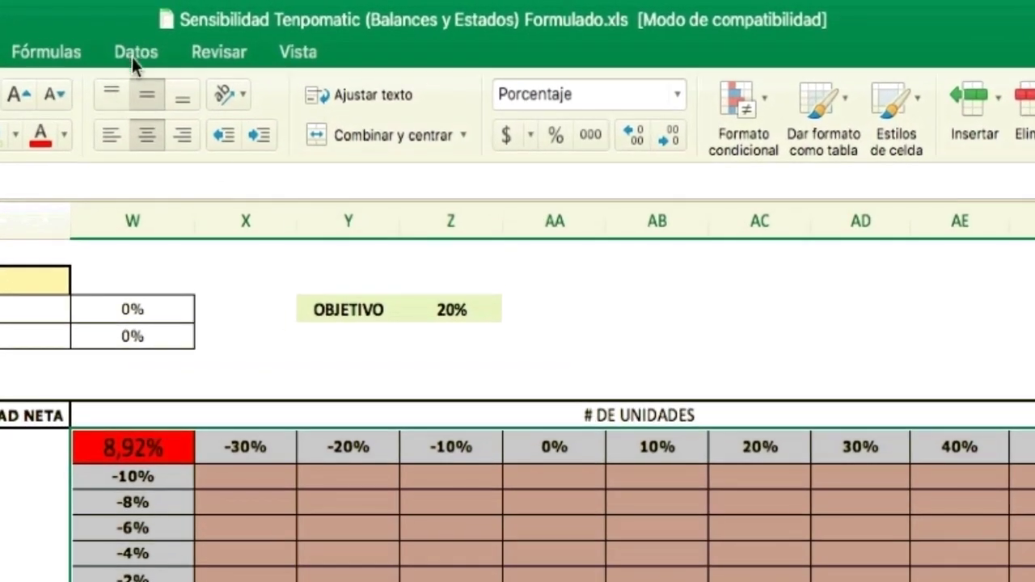
click(132, 54)
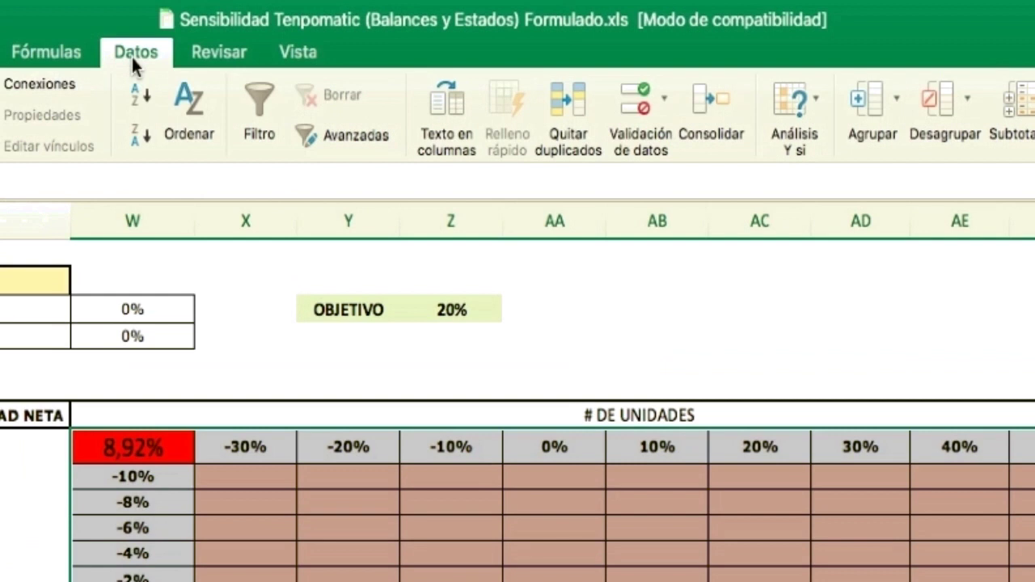
click(815, 99)
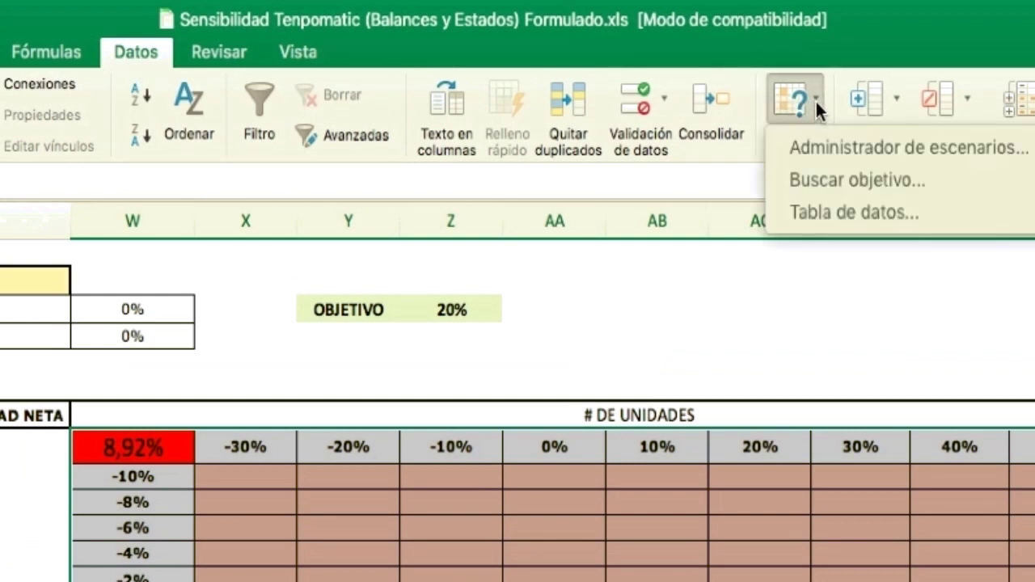
click(843, 213)
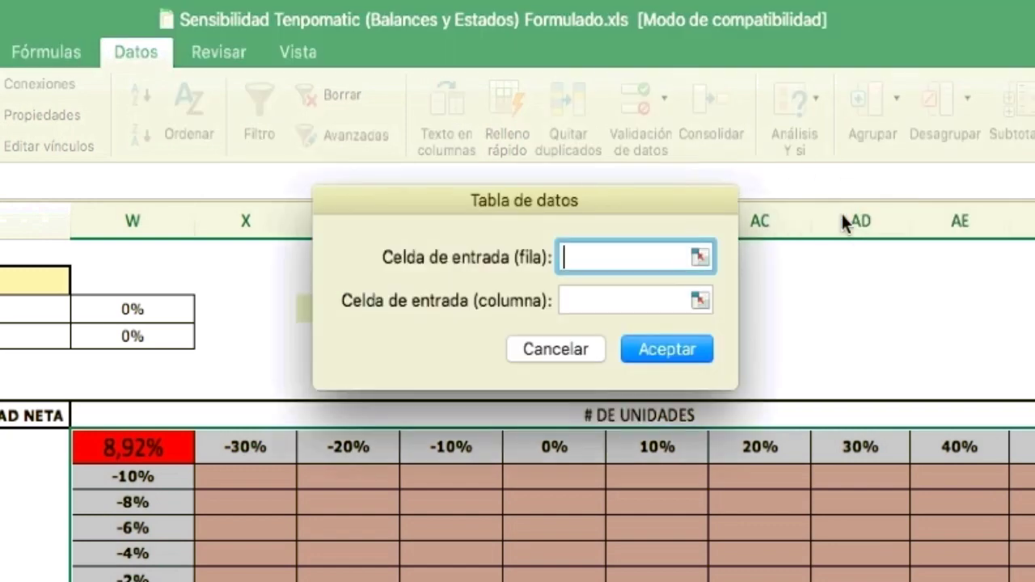
drag(638, 202, 856, 120)
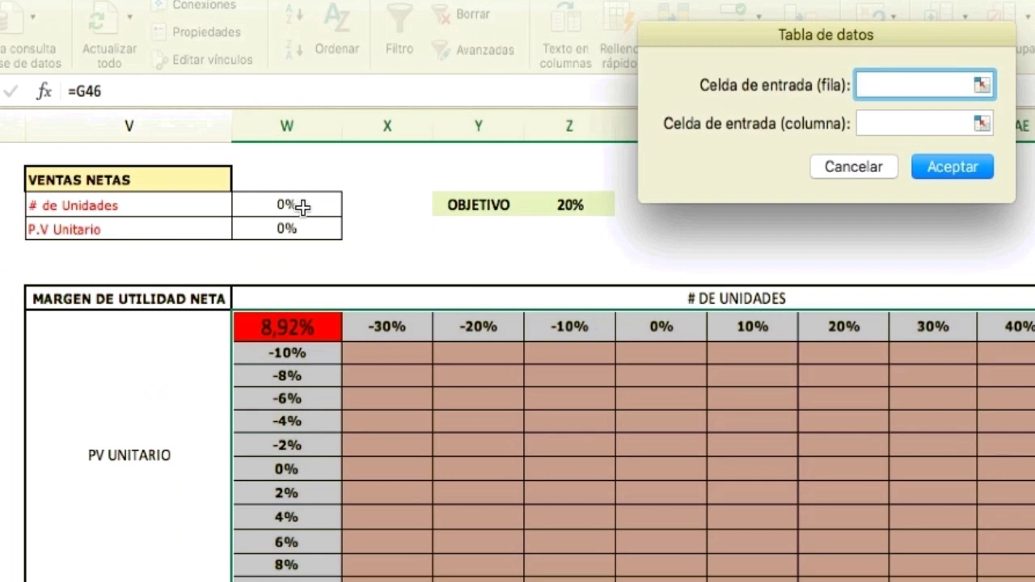
click(302, 207)
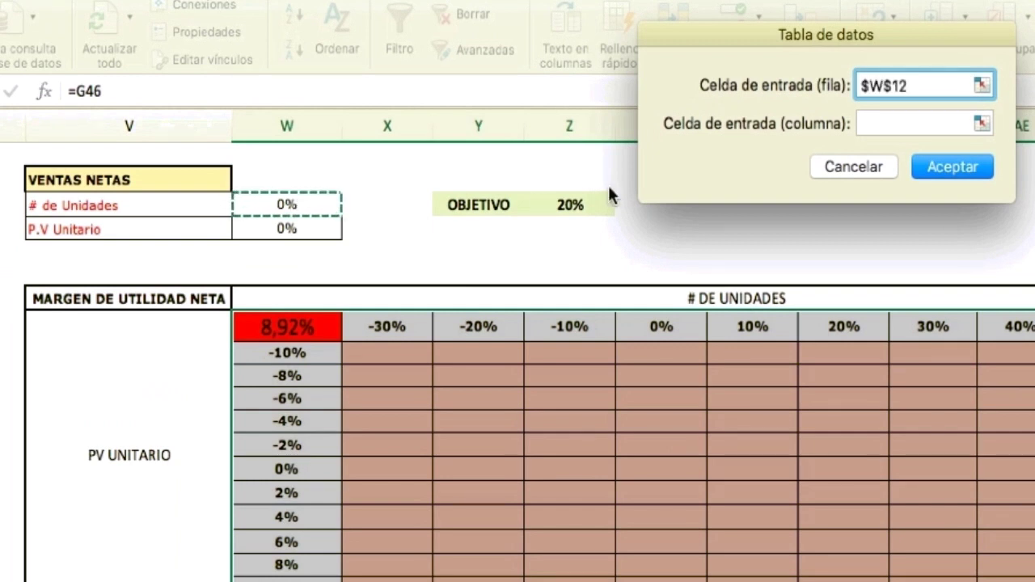
click(889, 125)
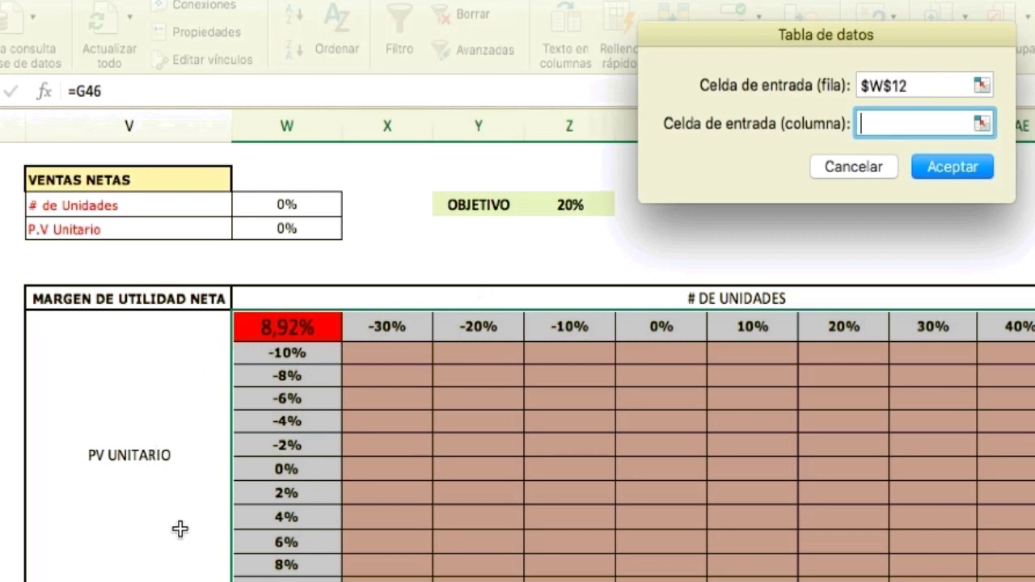
click(312, 227)
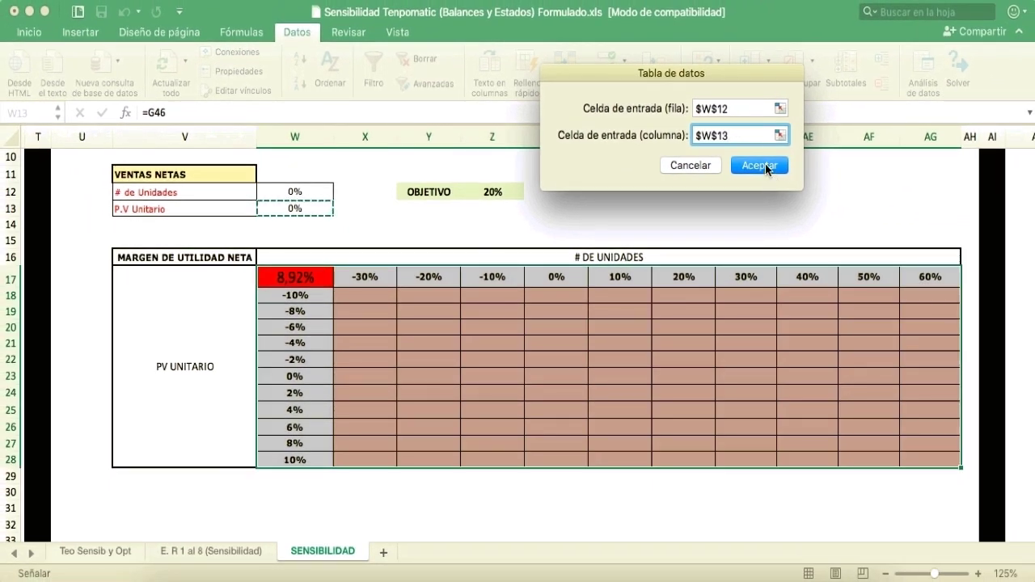
click(766, 170)
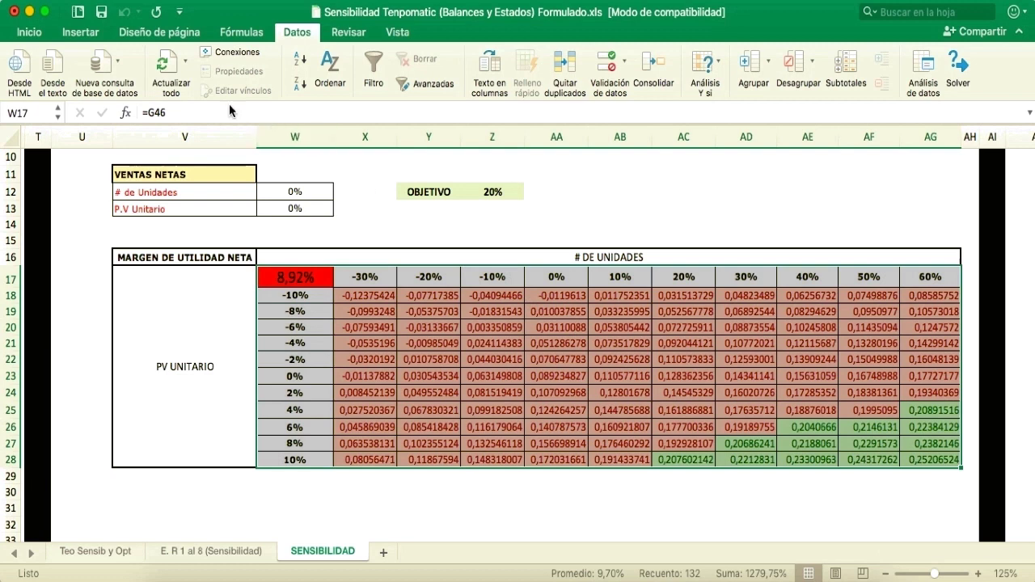
Step: Format the sensitivity table's results as percentages with three decimal places
click(30, 33)
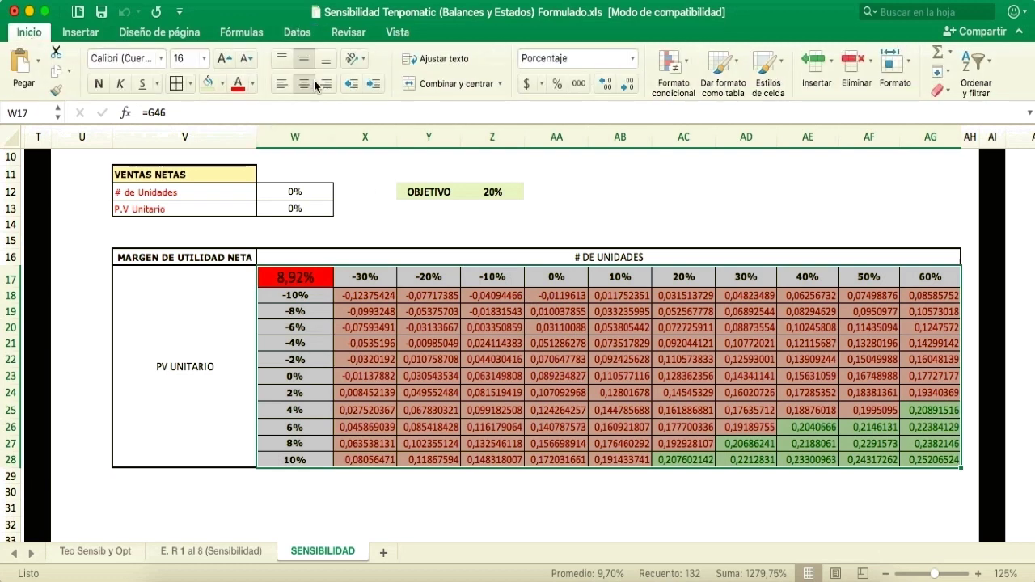
click(557, 83)
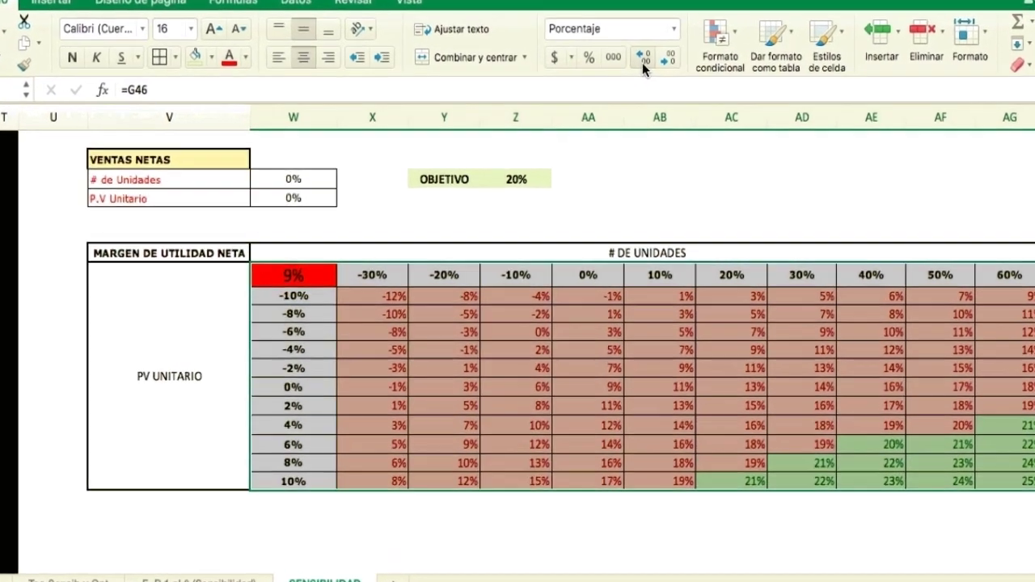
click(605, 84)
click(605, 84)
click(605, 85)
click(488, 525)
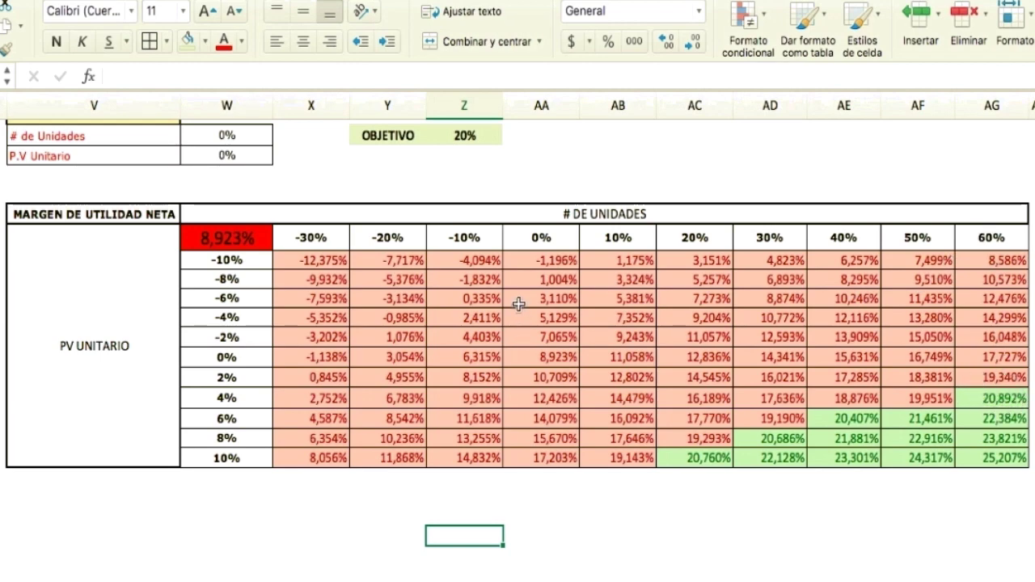
Step: Set the OBJETIVO above the sensitivity table to 15%
scroll(522, 314, up, 2)
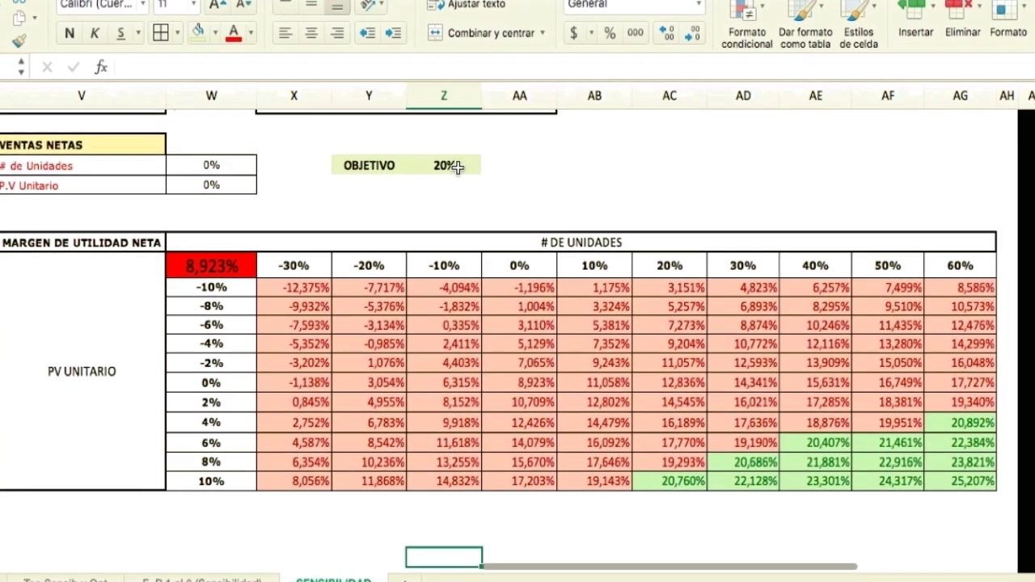
click(450, 178)
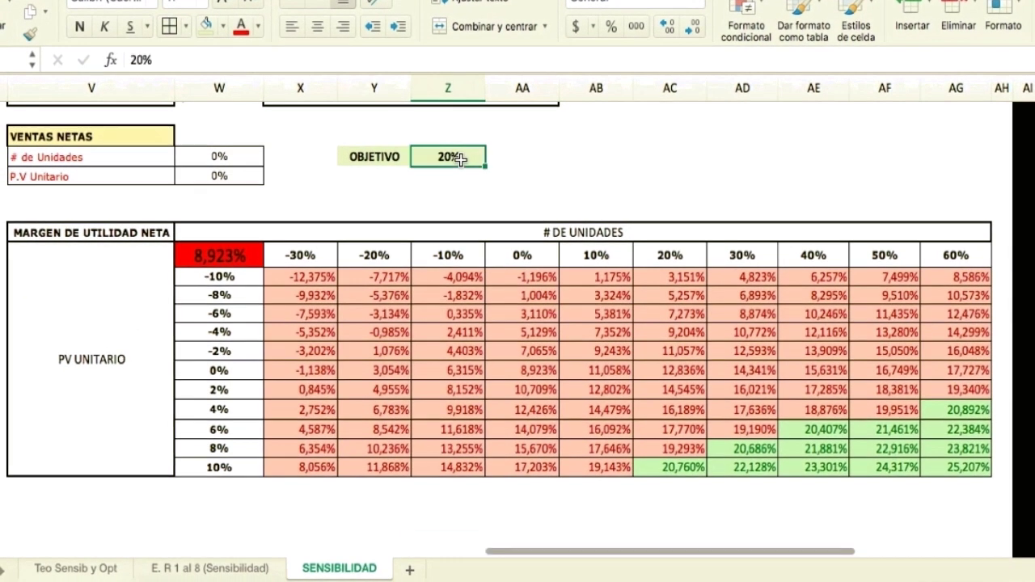
text(15)
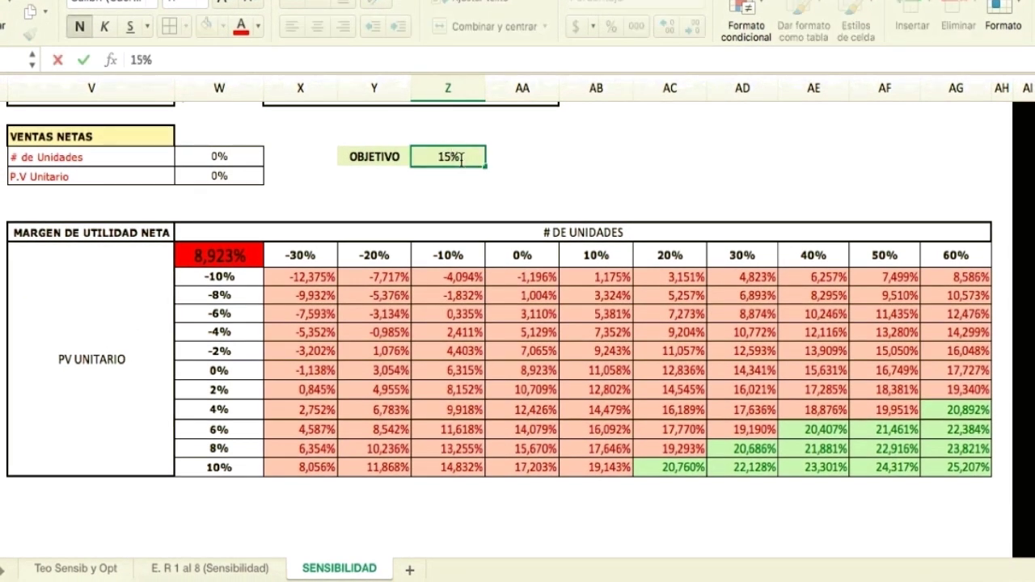
key(Return)
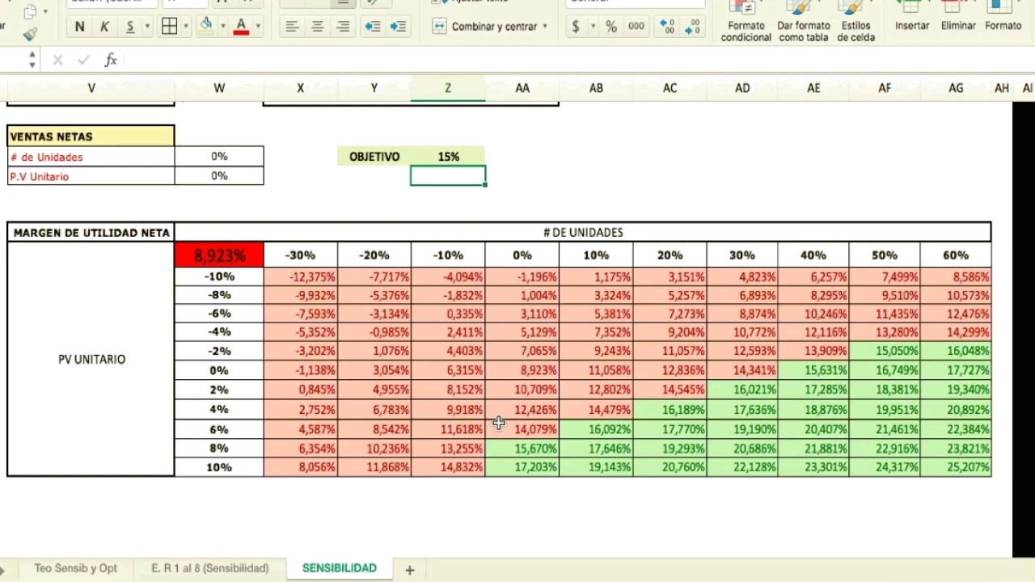
scroll(499, 423, up, 5)
scroll(499, 423, left, 1)
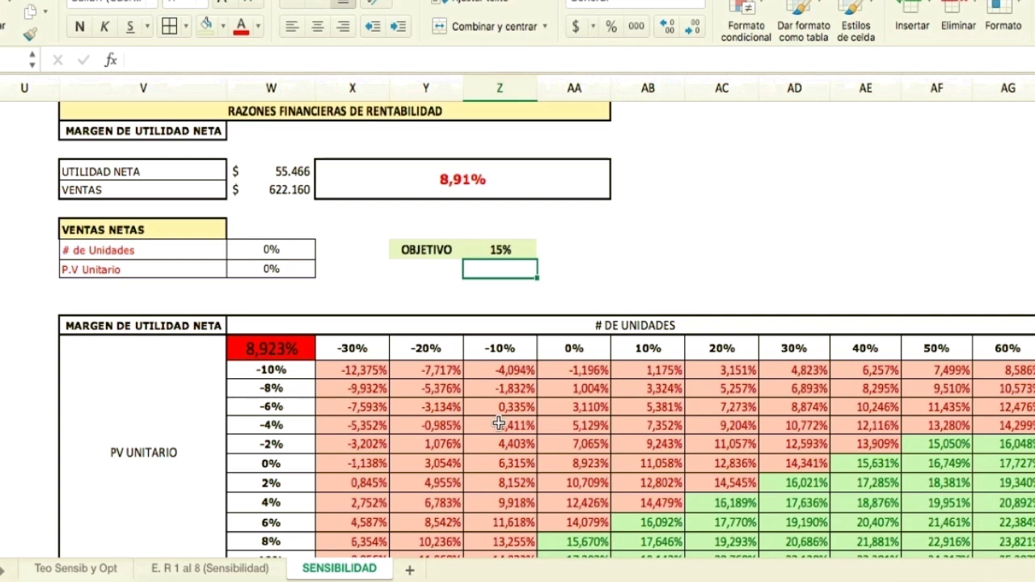
scroll(571, 273, down, 3)
scroll(571, 272, right, 1)
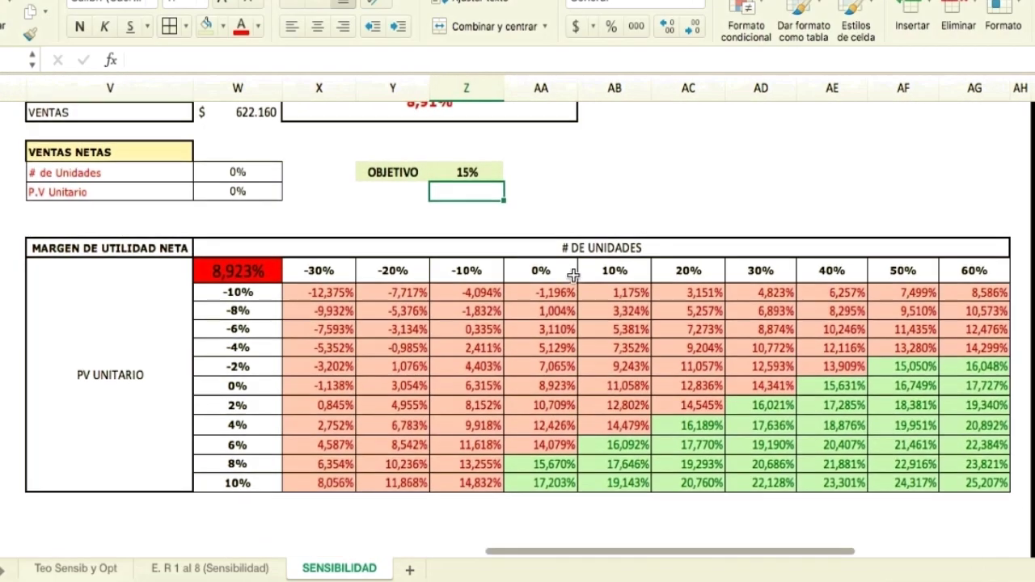